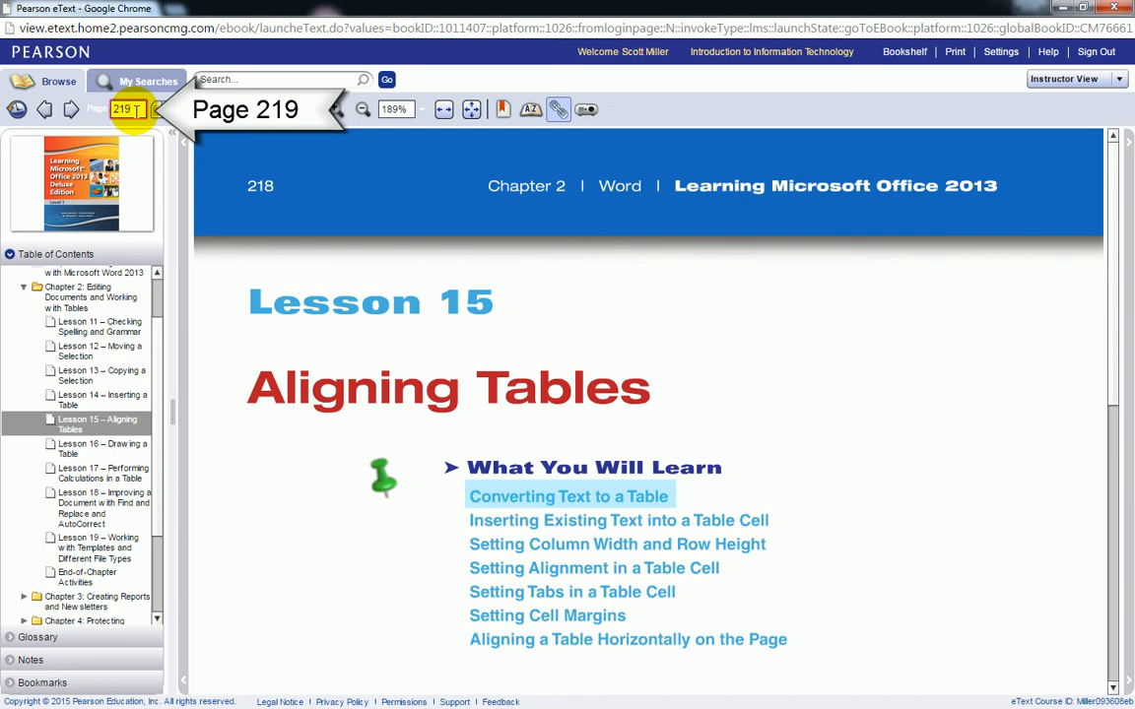
- Download the W15Try Word data file from page 219 of the eText and open it in Word with editing enabled
{"action": "key", "text": "Return"}
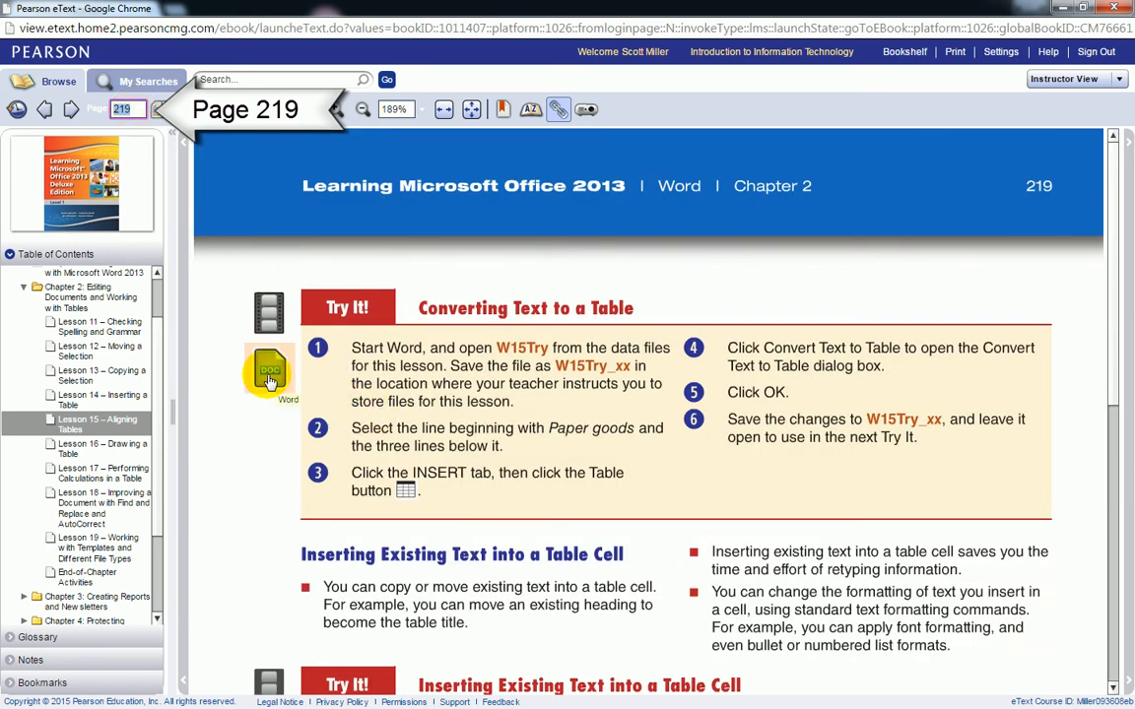
{"action": "left_click", "coordinate": [270, 381]}
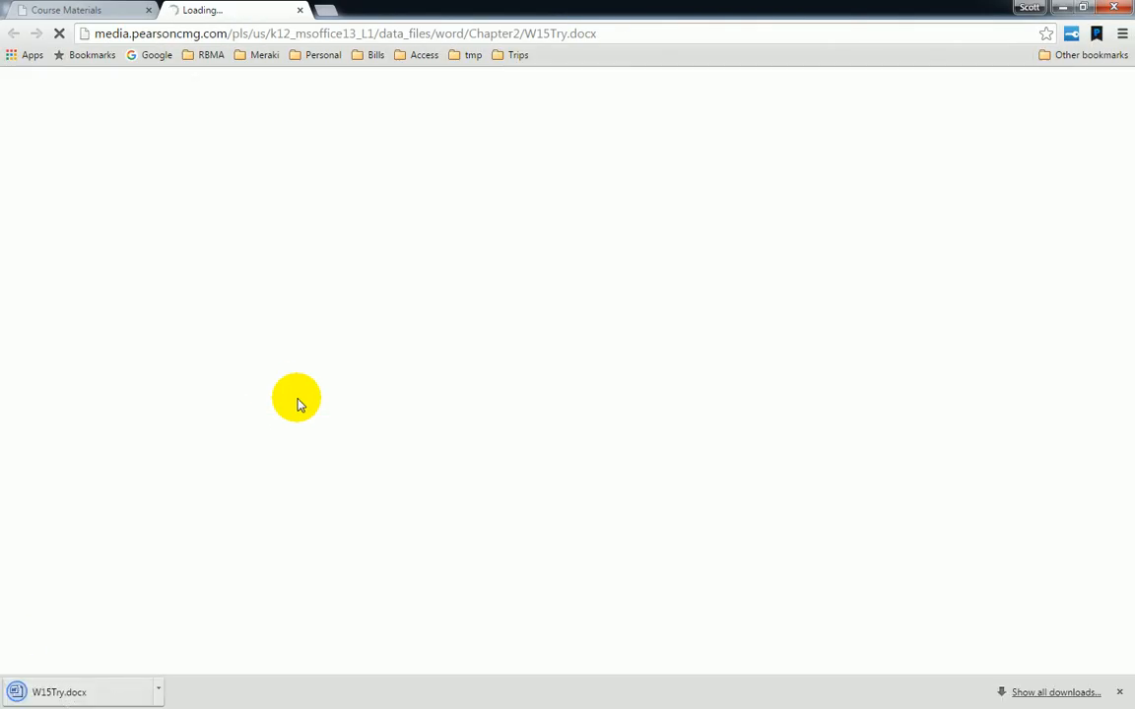
{"action": "left_click", "coordinate": [71, 696]}
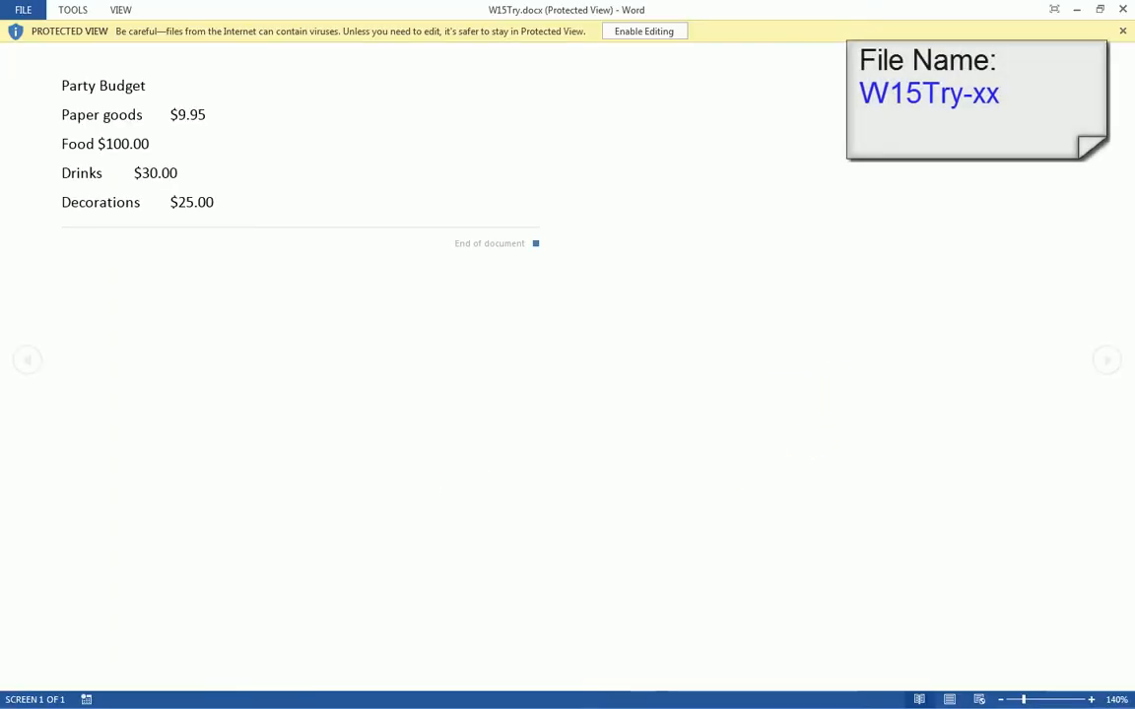
{"action": "left_click", "coordinate": [636, 39]}
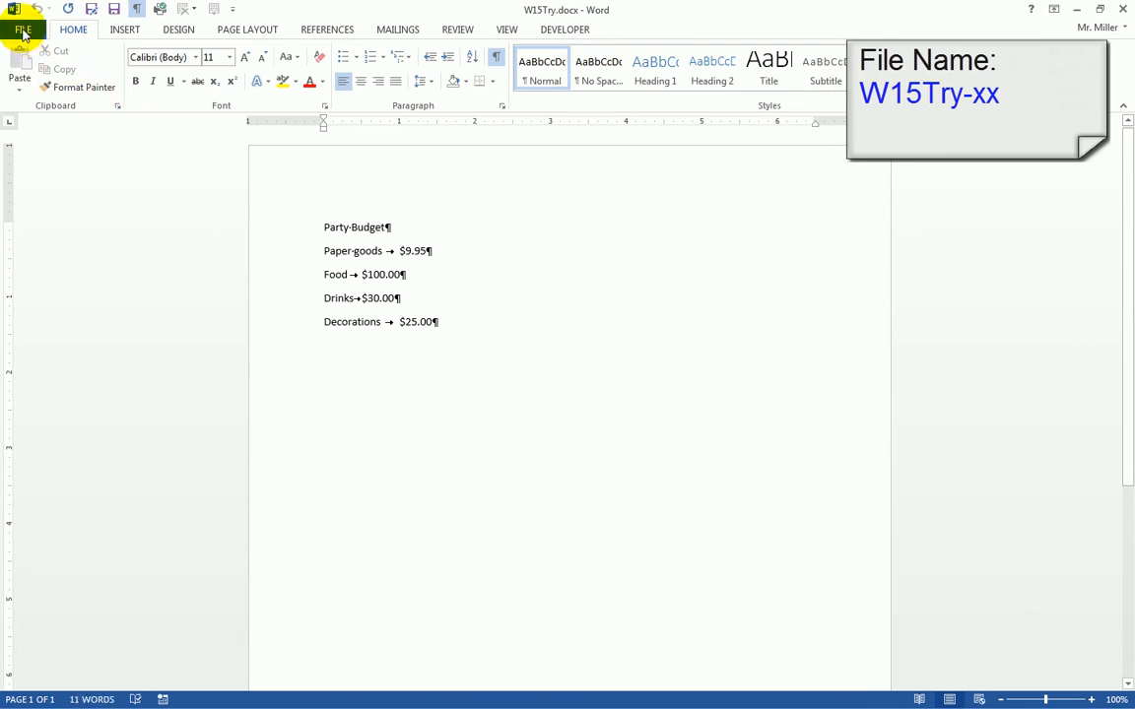
- Start saving a copy of the document in My Documents, creating and opening a new folder named October 27 there
{"action": "left_click", "coordinate": [24, 30]}
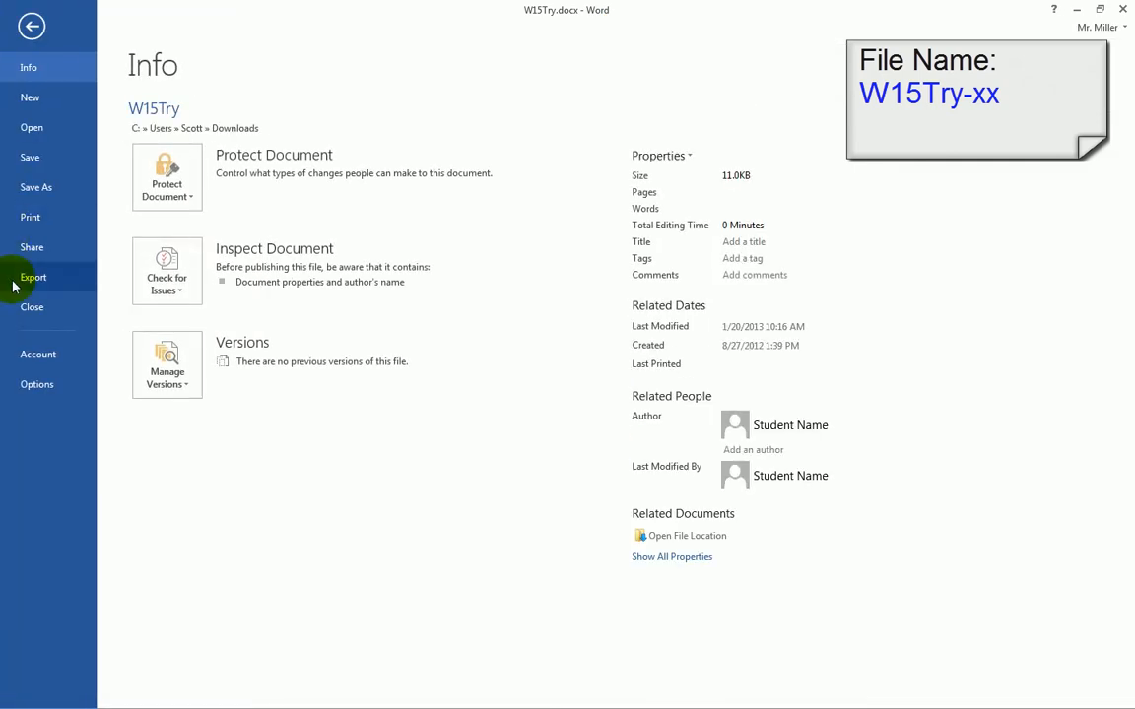
{"action": "left_click", "coordinate": [37, 189]}
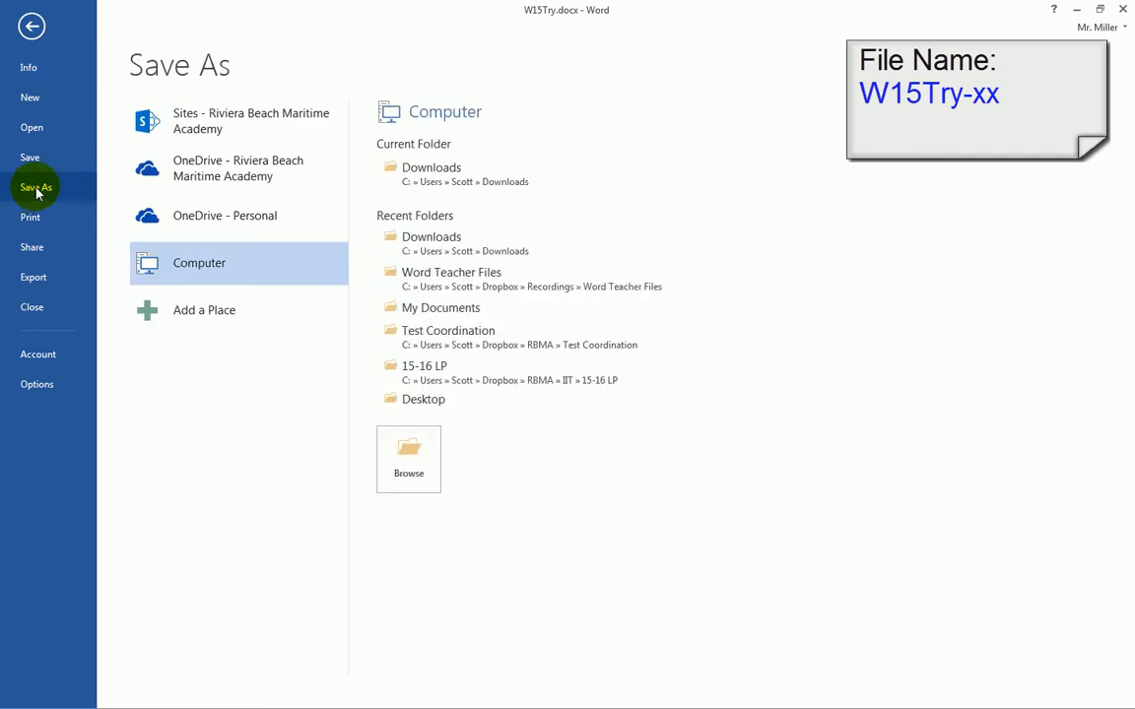
{"action": "left_click", "coordinate": [418, 309]}
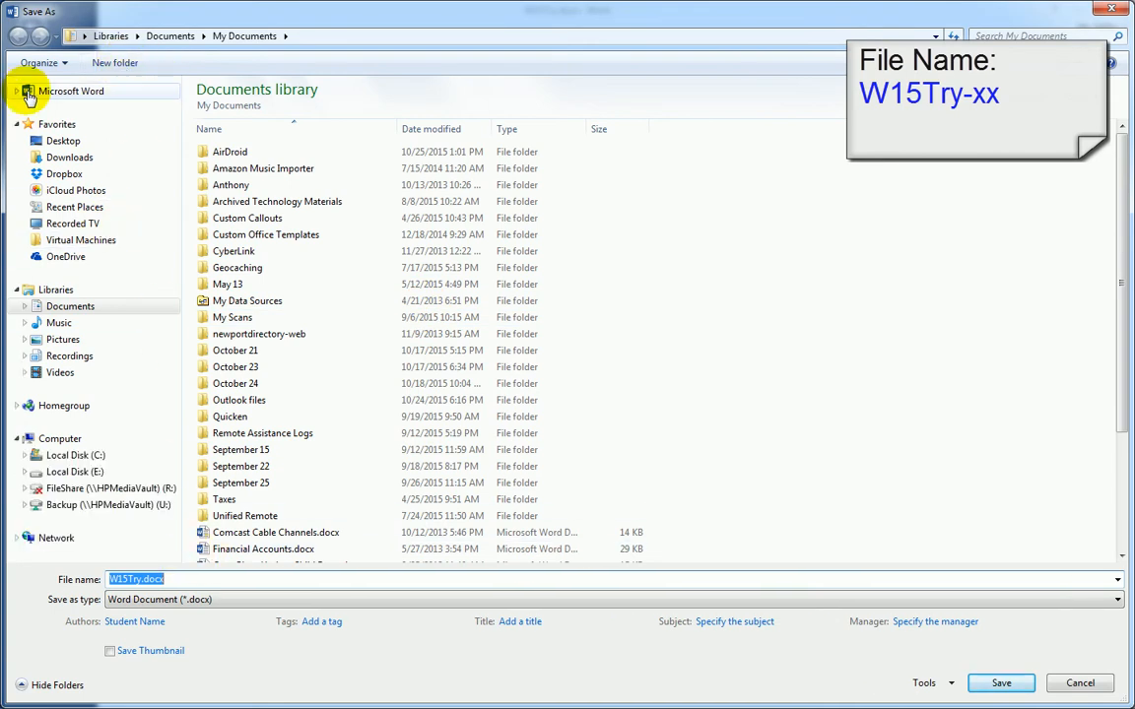
{"action": "left_click", "coordinate": [116, 65]}
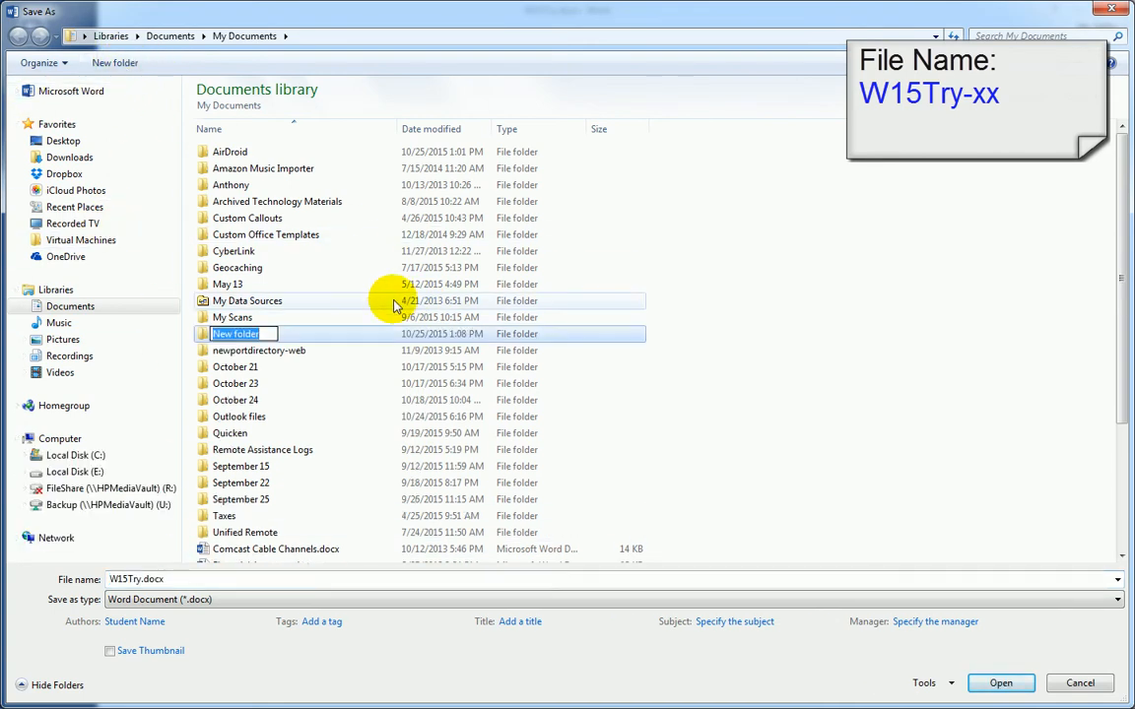
{"action": "type", "text": "Oc"}
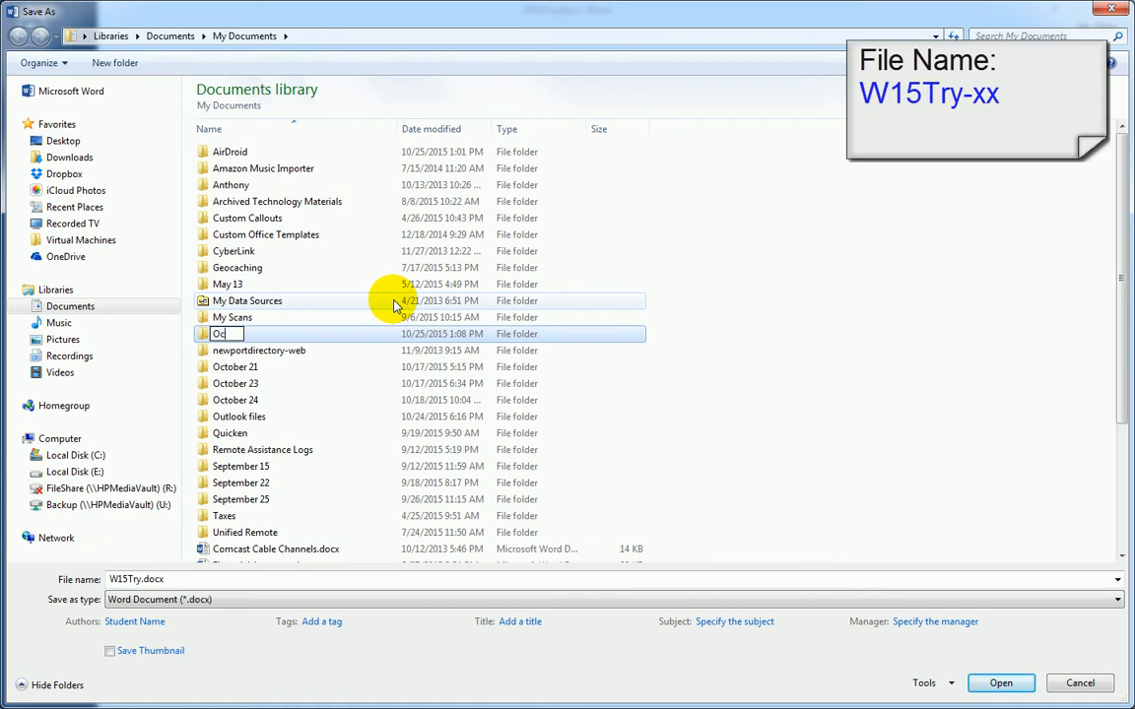
{"action": "type", "text": "tober 27"}
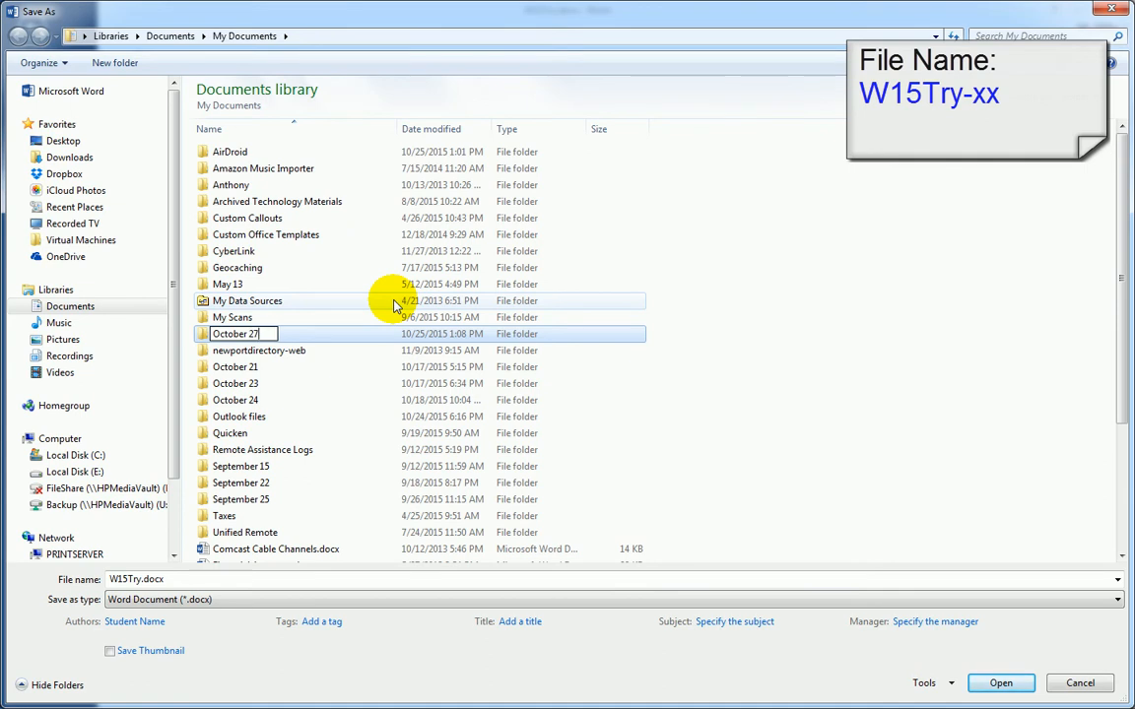
{"action": "key", "text": "Return"}
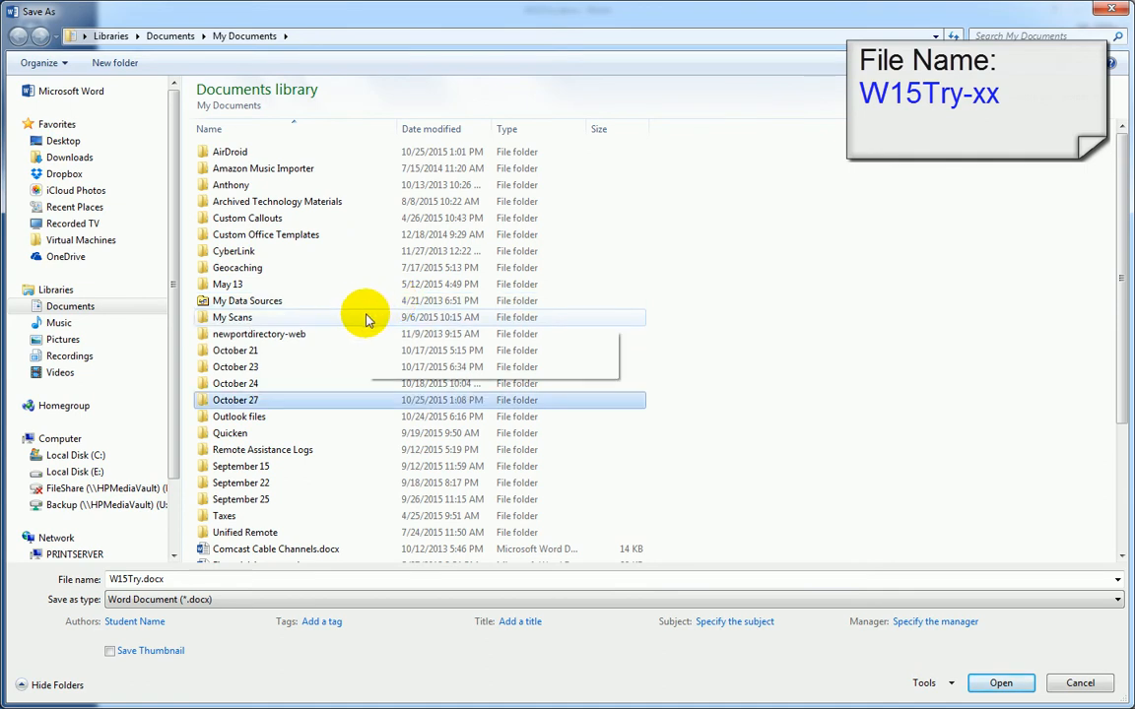
{"action": "left_click", "coordinate": [239, 401]}
{"action": "double_click", "coordinate": [239, 401]}
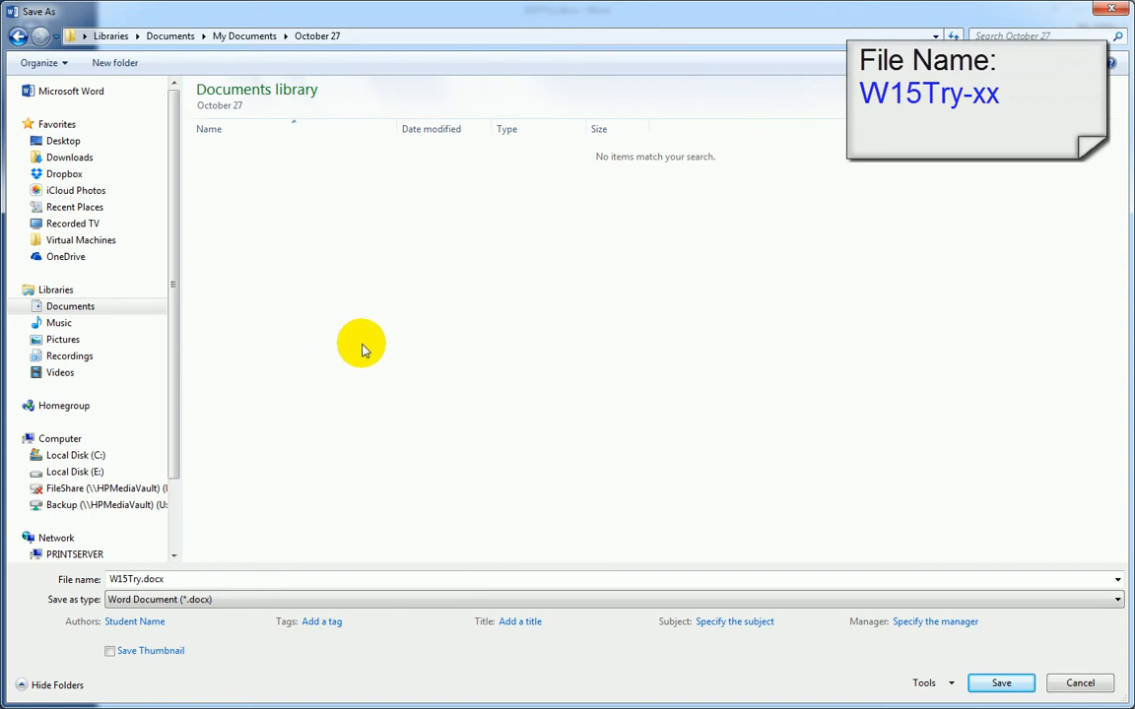
- Save the document as W15Try am in the October 27 folder
{"action": "double_click", "coordinate": [139, 576]}
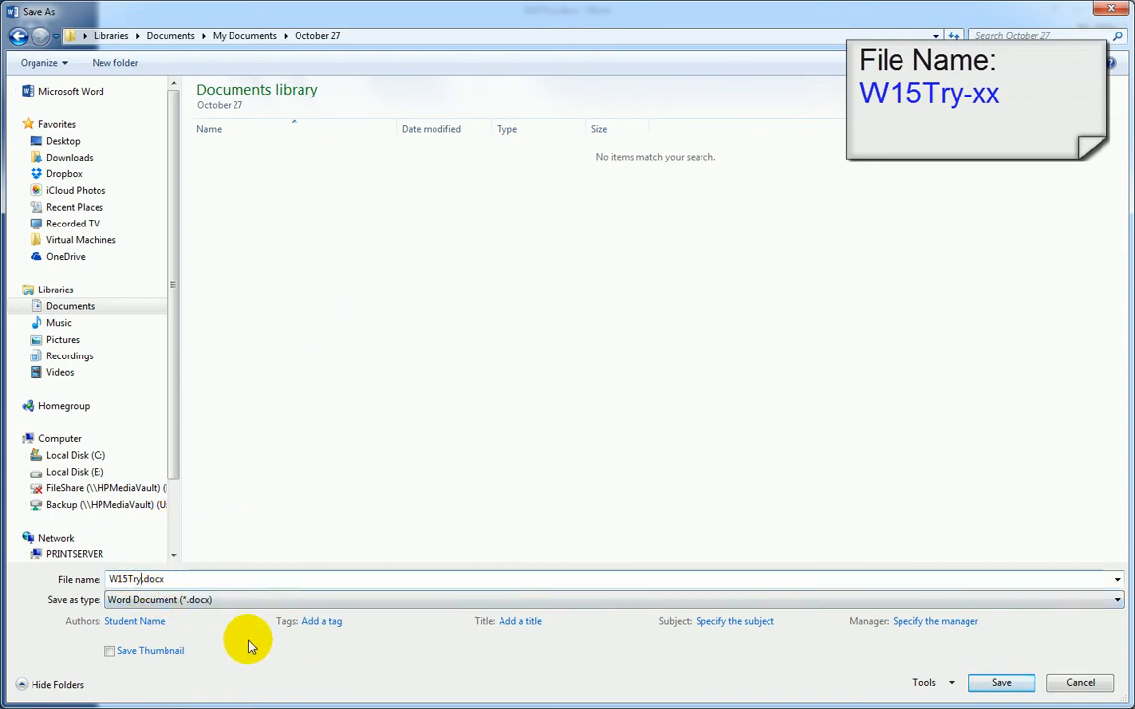
{"action": "type", "text": "am"}
{"action": "key", "text": "Return"}
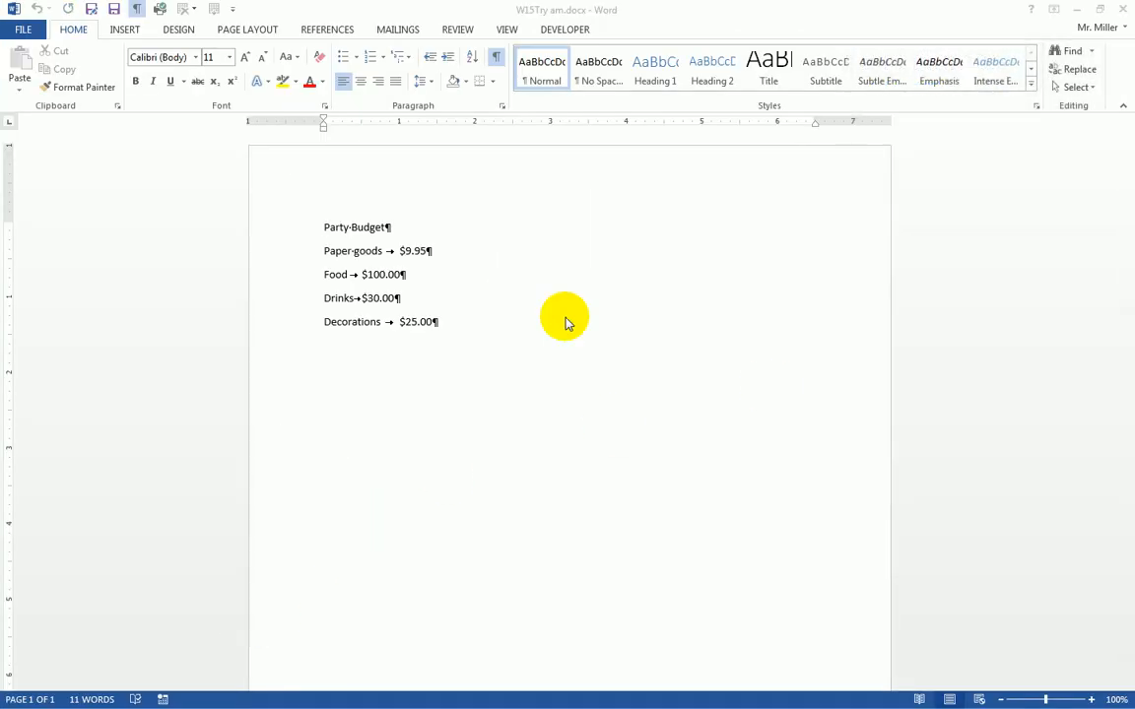
- Examine the tab marks separating each item from its amount in the Party Budget list
{"action": "left_click", "coordinate": [440, 272]}
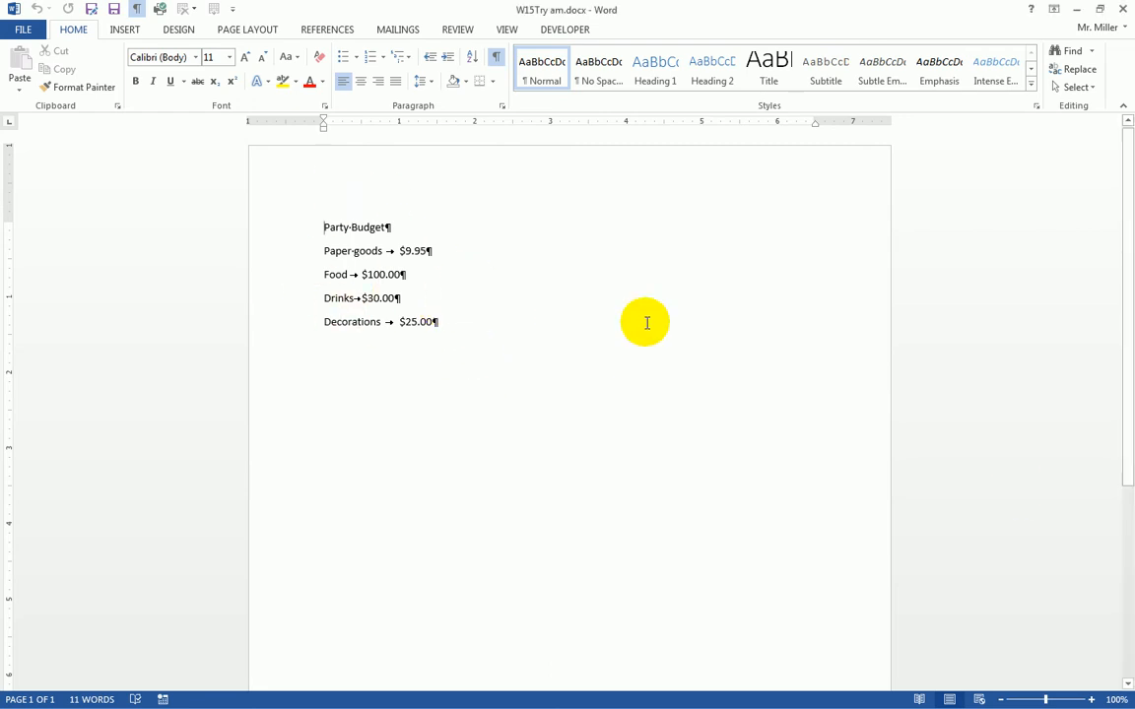
{"action": "left_click", "coordinate": [1093, 698]}
{"action": "left_click", "coordinate": [1092, 698]}
{"action": "left_click", "coordinate": [1093, 697]}
{"action": "left_click", "coordinate": [1093, 698]}
{"action": "left_click", "coordinate": [1093, 698]}
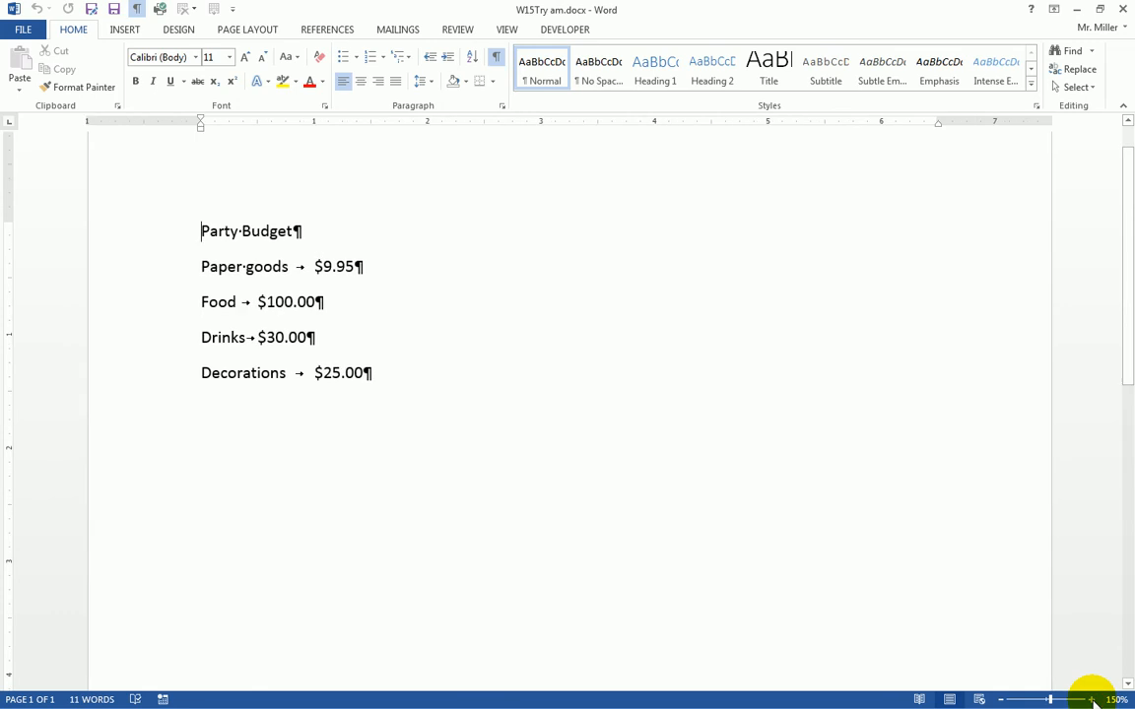
{"action": "left_click", "coordinate": [1093, 698]}
{"action": "left_click", "coordinate": [1093, 698]}
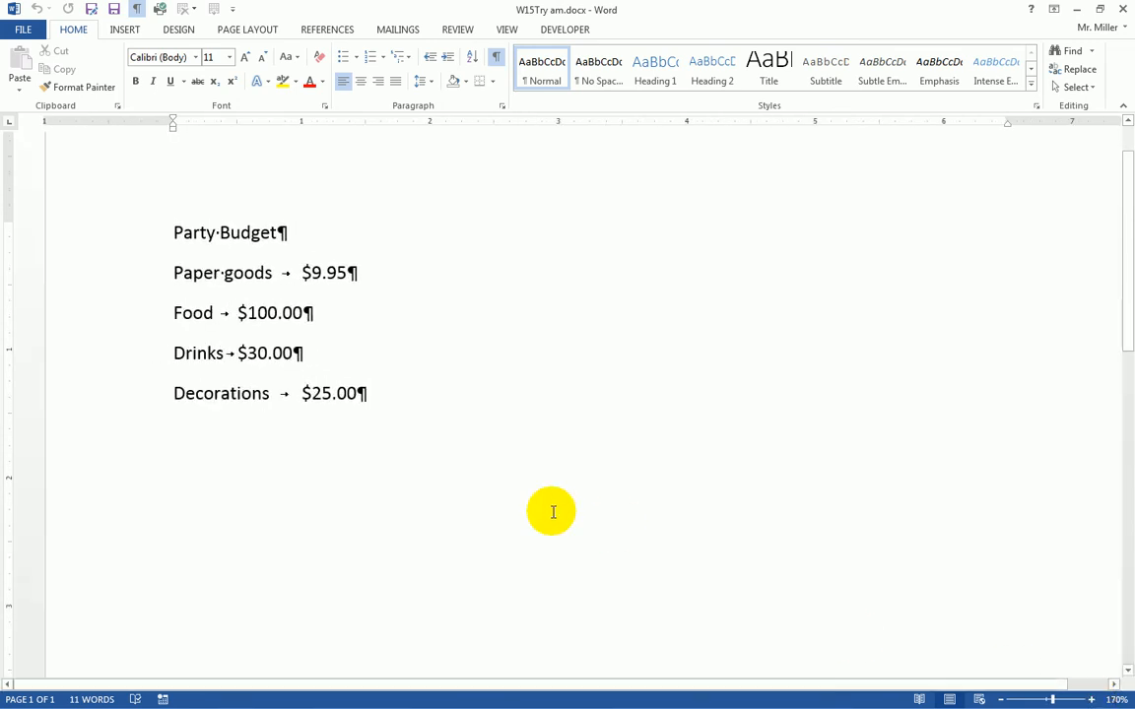
{"action": "left_click", "coordinate": [1093, 697]}
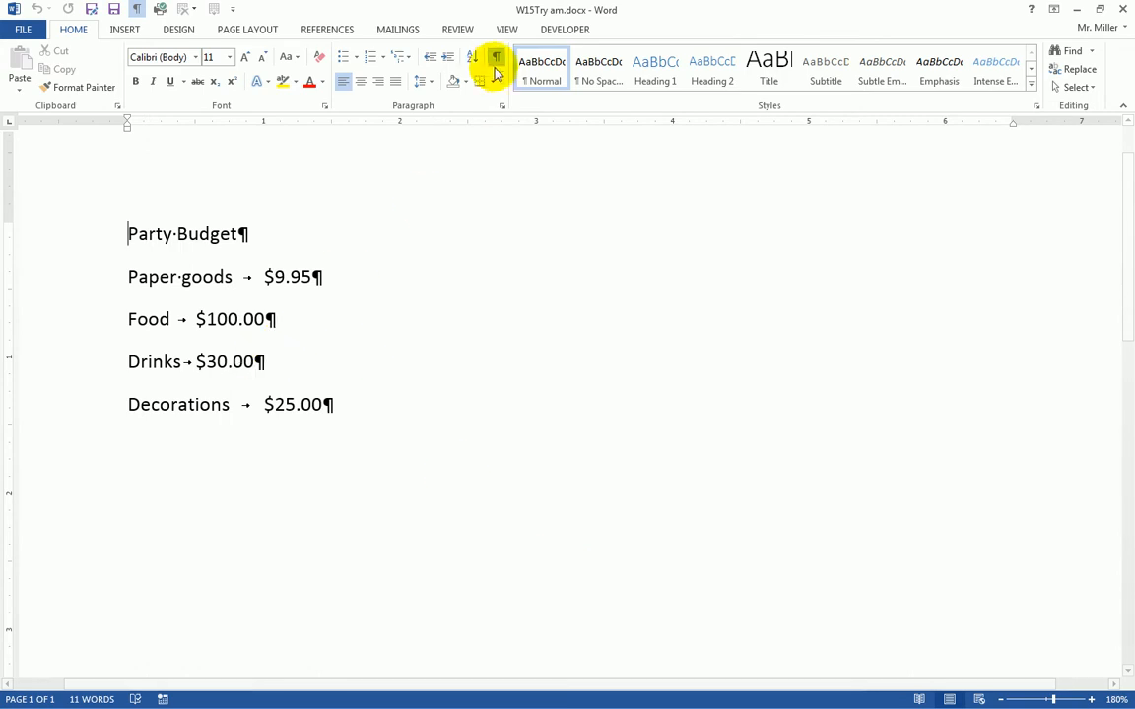
{"action": "left_click", "coordinate": [251, 276]}
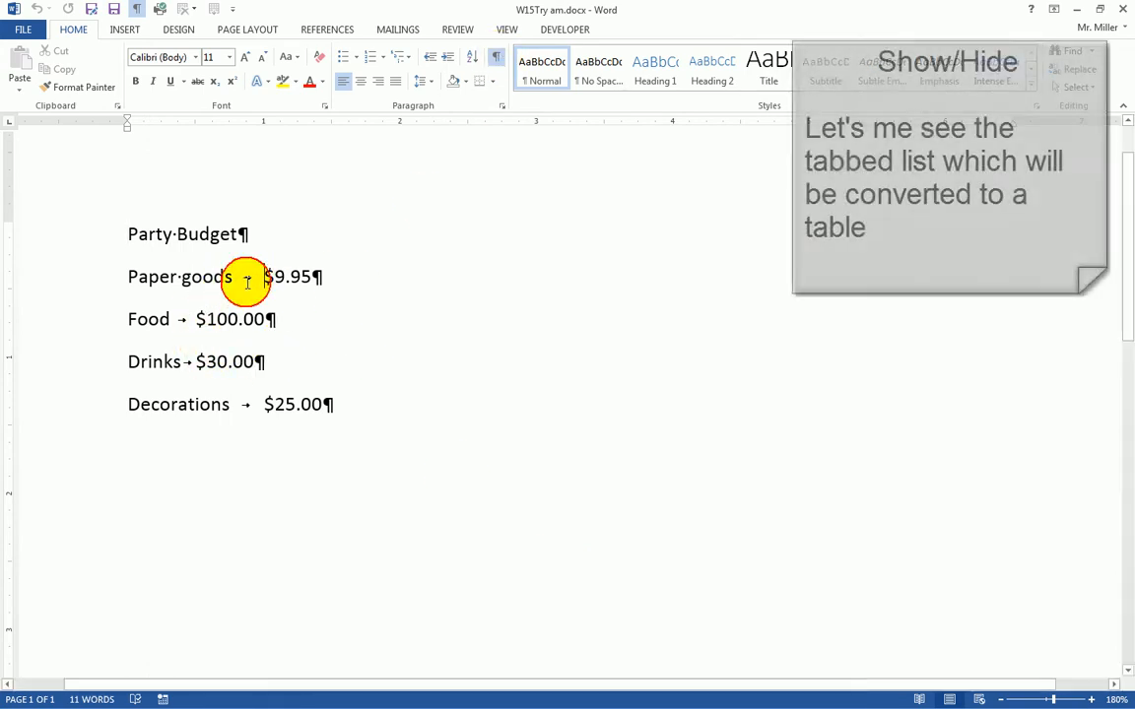
{"action": "double_click", "coordinate": [186, 318]}
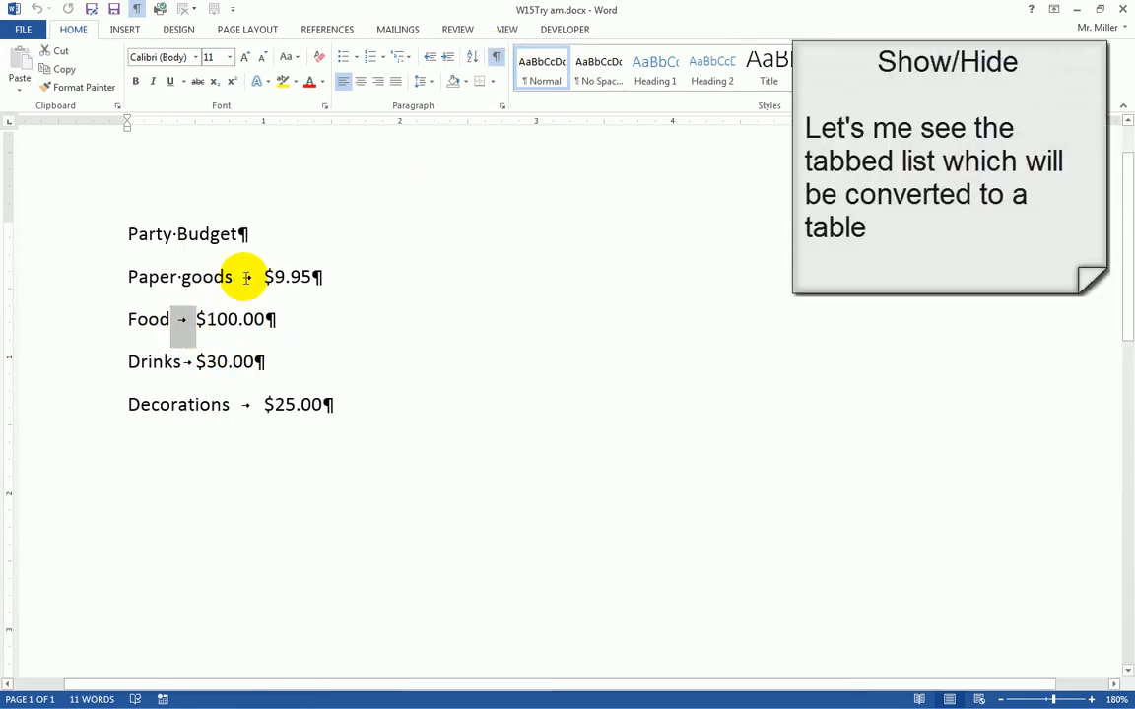
{"action": "double_click", "coordinate": [247, 277]}
{"action": "double_click", "coordinate": [188, 362]}
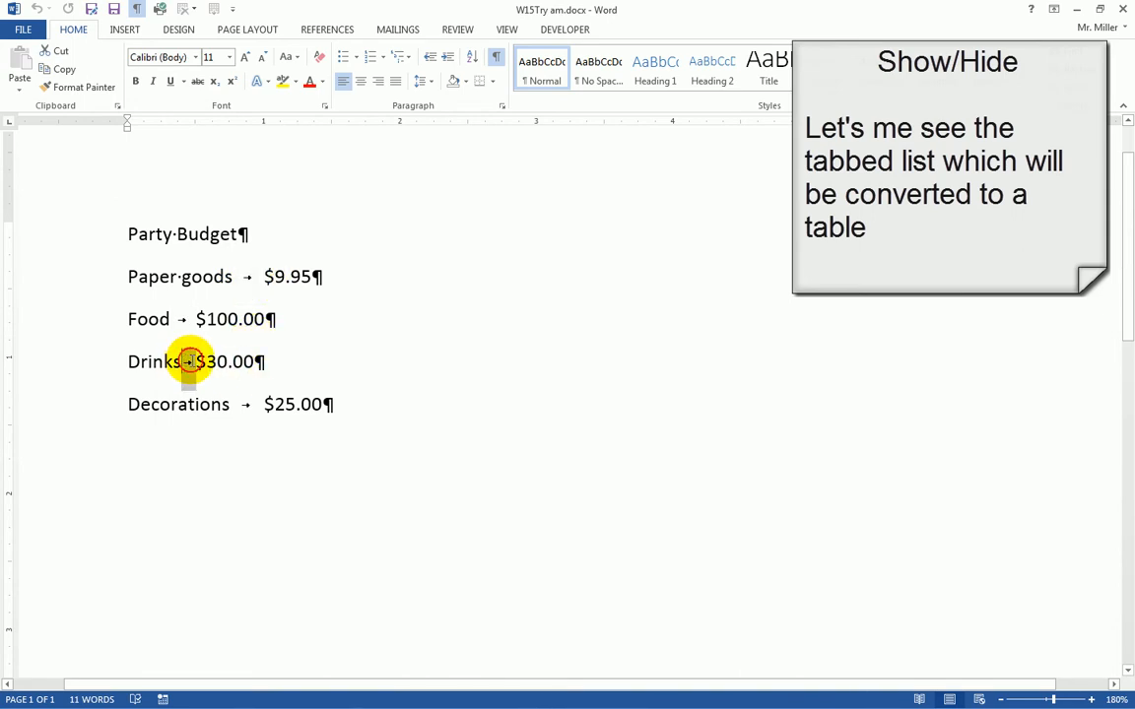
{"action": "double_click", "coordinate": [244, 405]}
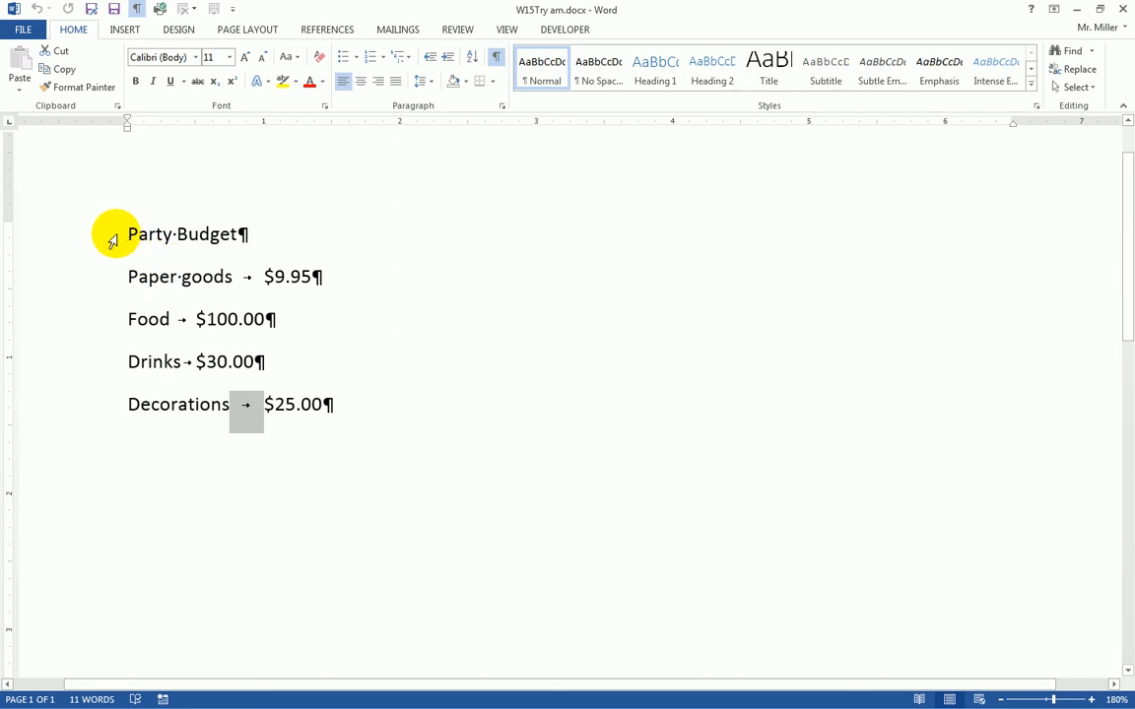
- Convert only the four tabbed lines from Paper goods to Decorations into a two-column table, separating text at tabs with automatic fixed column width
{"action": "left_click", "coordinate": [63, 237]}
{"action": "left_click_drag", "start_coordinate": [63, 237], "coordinate": [76, 408]}
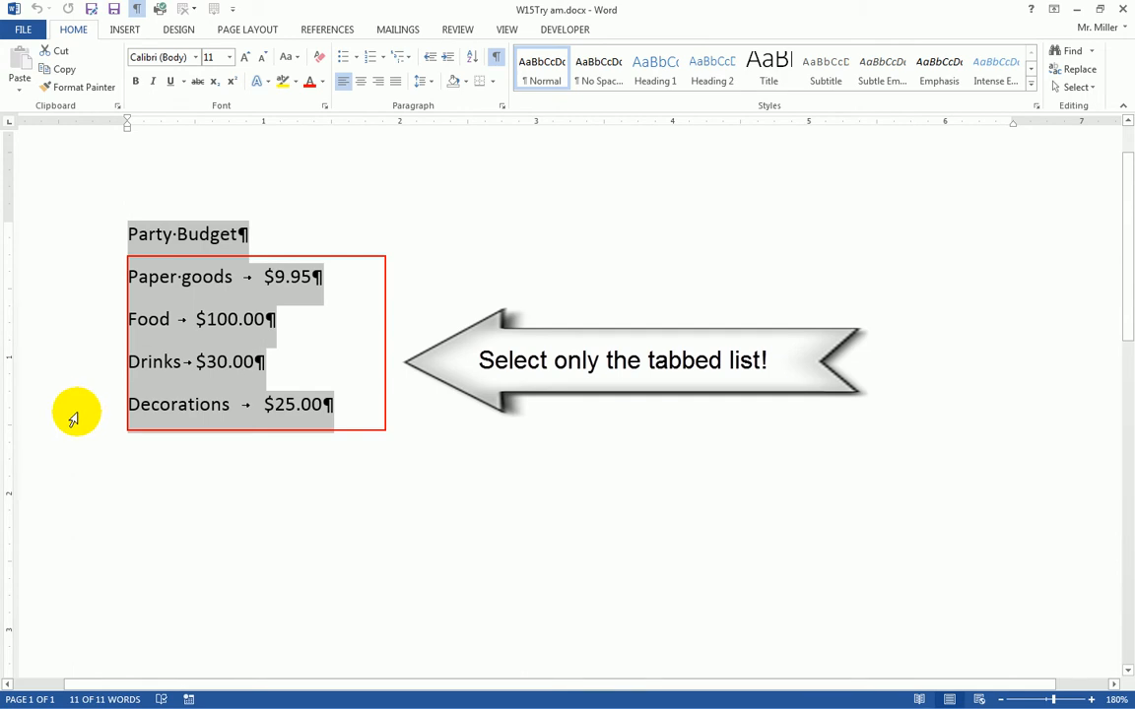
{"action": "left_click", "coordinate": [79, 280]}
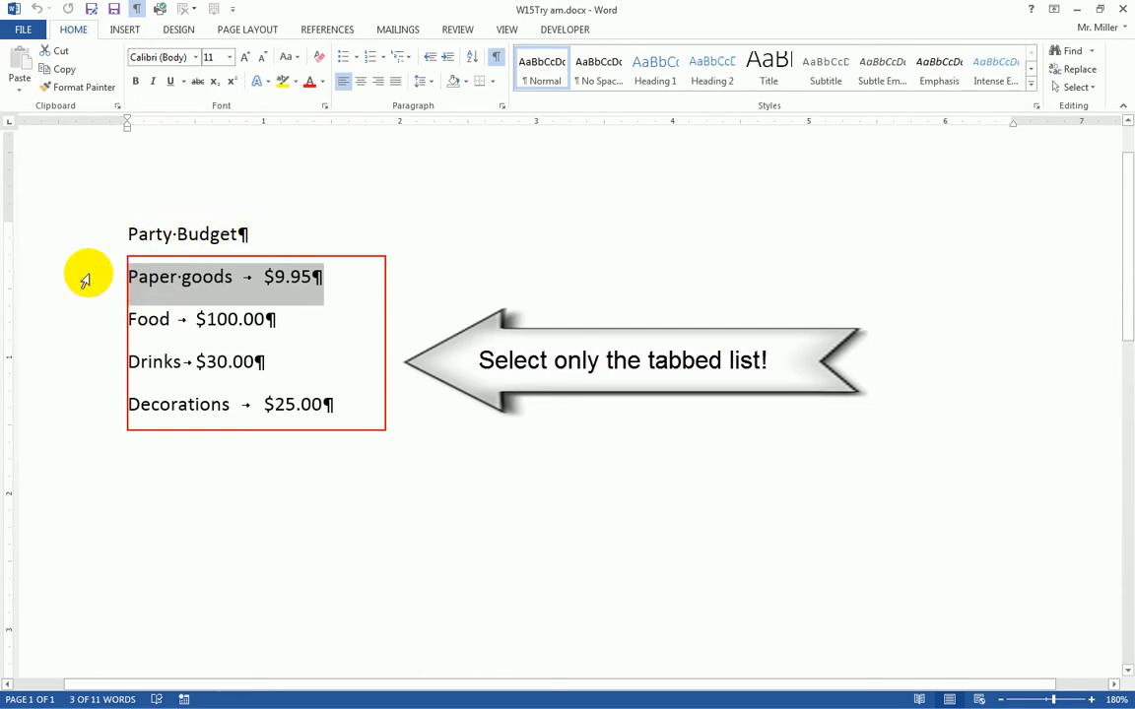
{"action": "left_click_drag", "start_coordinate": [89, 292], "coordinate": [76, 398]}
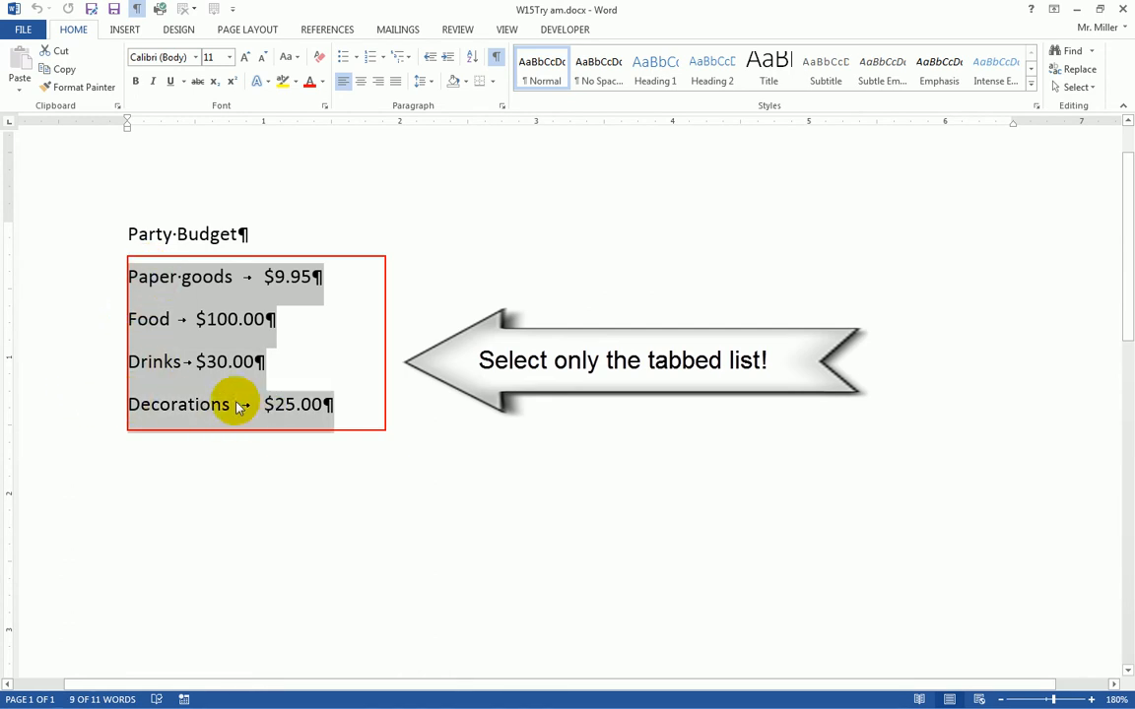
{"action": "left_click", "coordinate": [119, 32]}
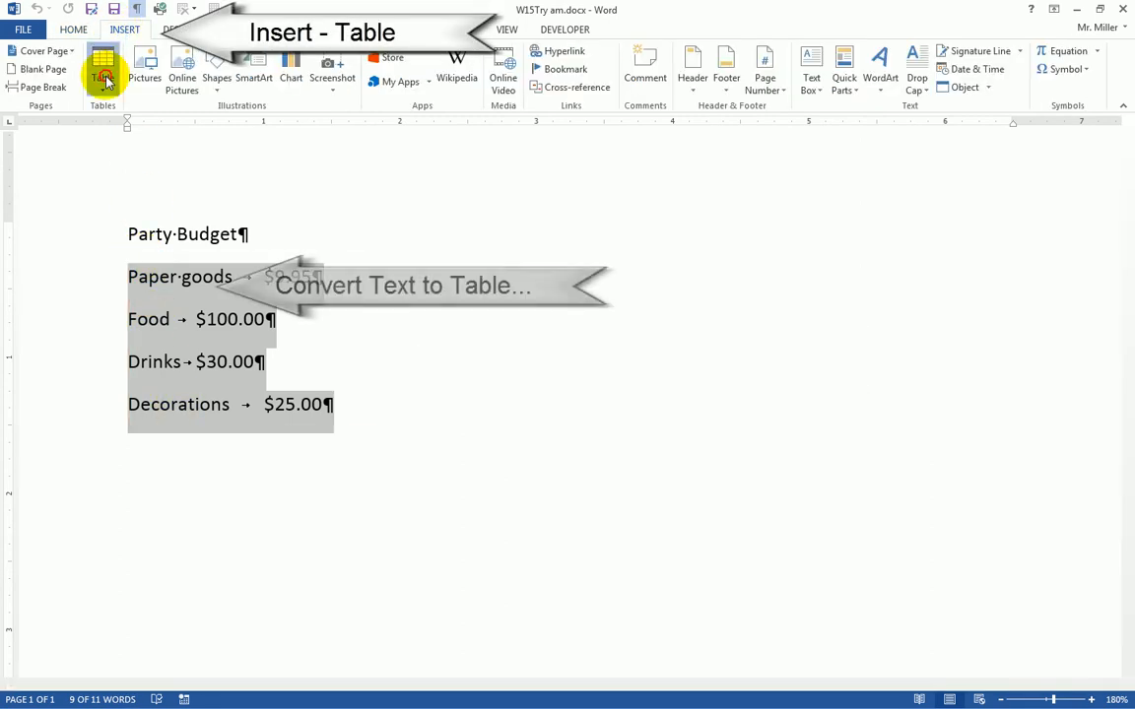
{"action": "left_click", "coordinate": [103, 71]}
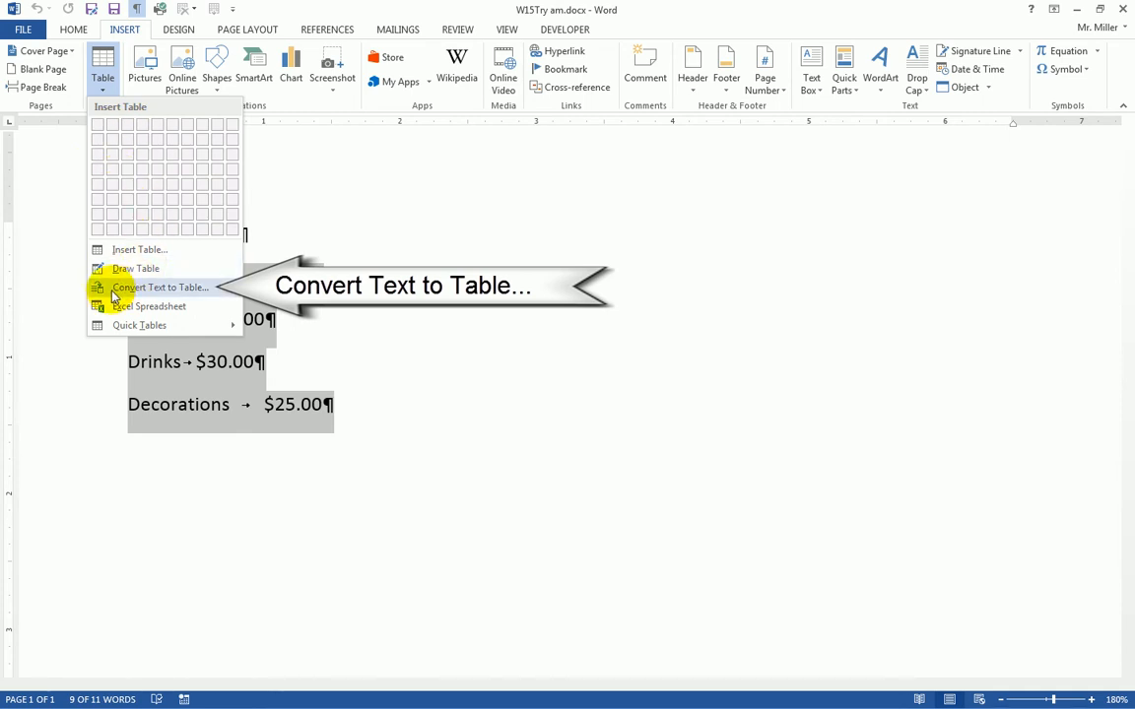
{"action": "left_click", "coordinate": [176, 292]}
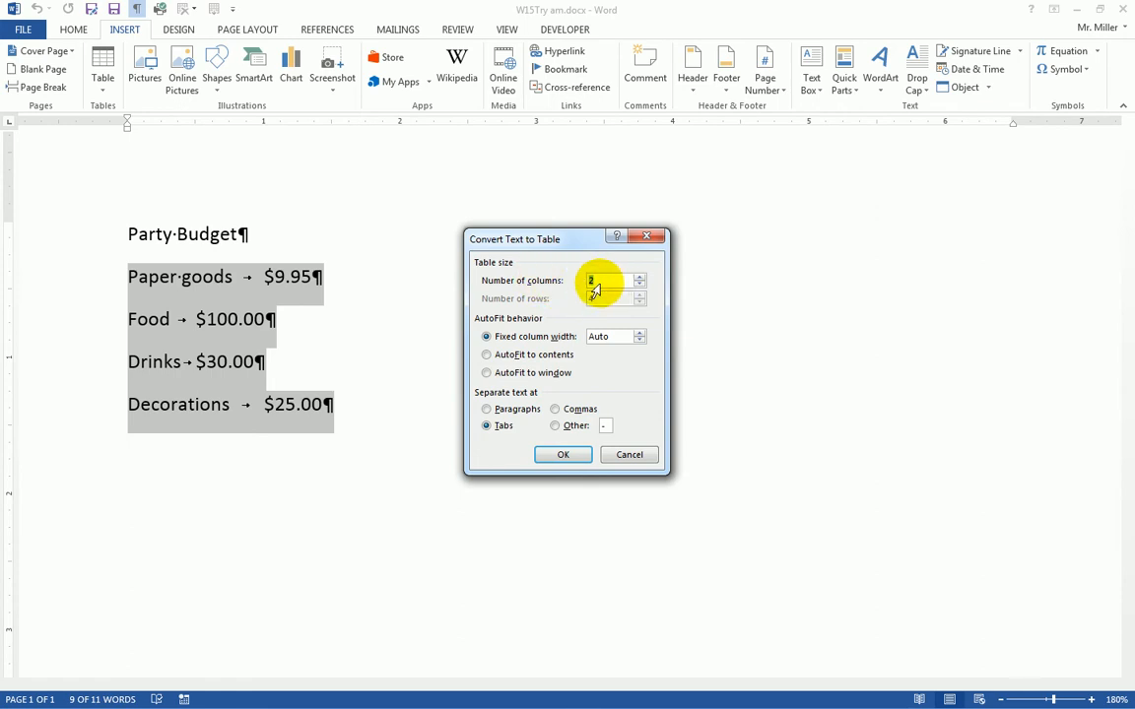
{"action": "left_click", "coordinate": [562, 456]}
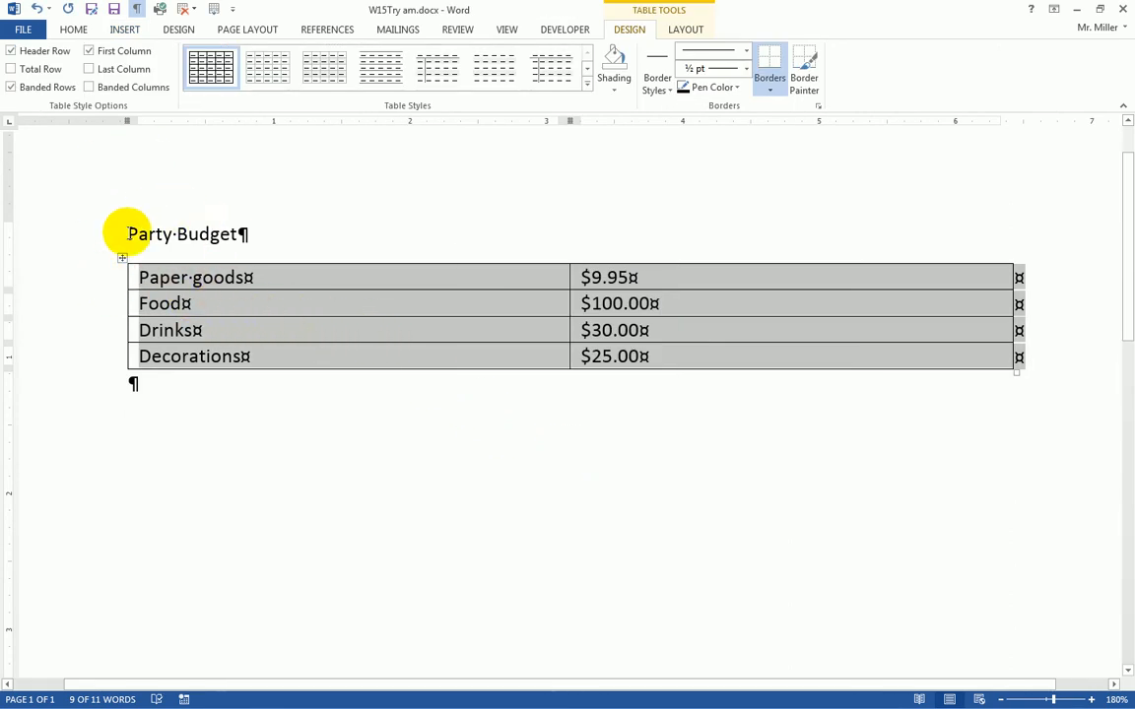
- Insert a row above the Paper goods row and move the Party Budget title into its first cell
{"action": "left_click", "coordinate": [140, 279]}
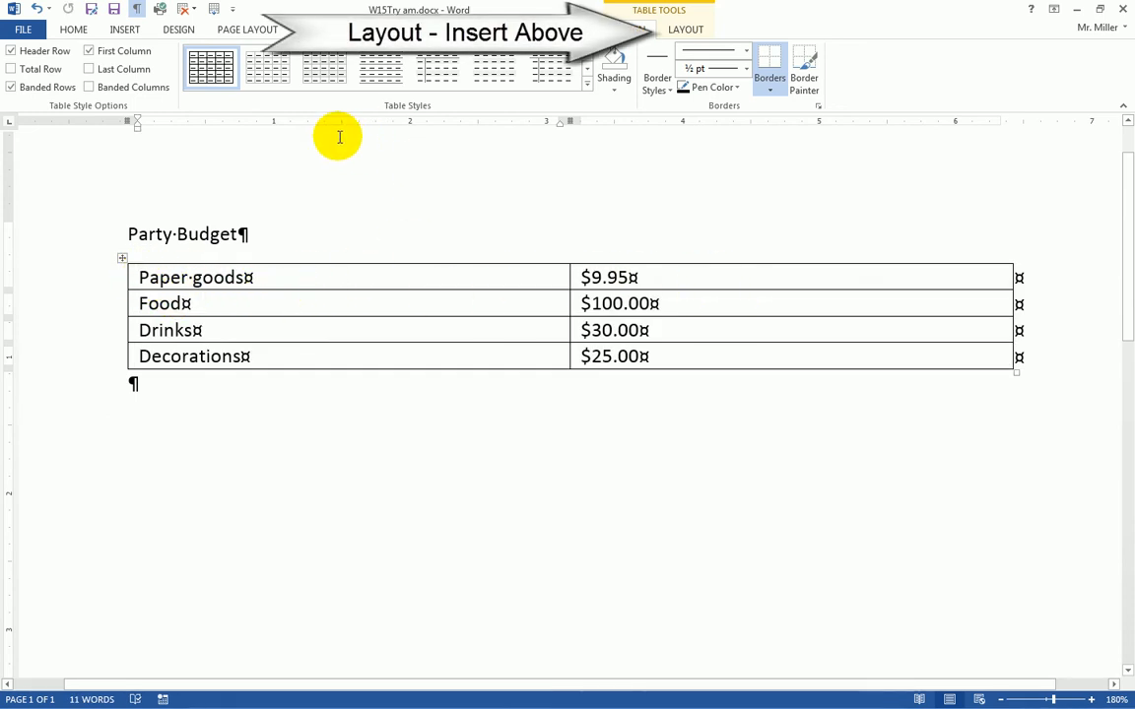
{"action": "left_click", "coordinate": [685, 30]}
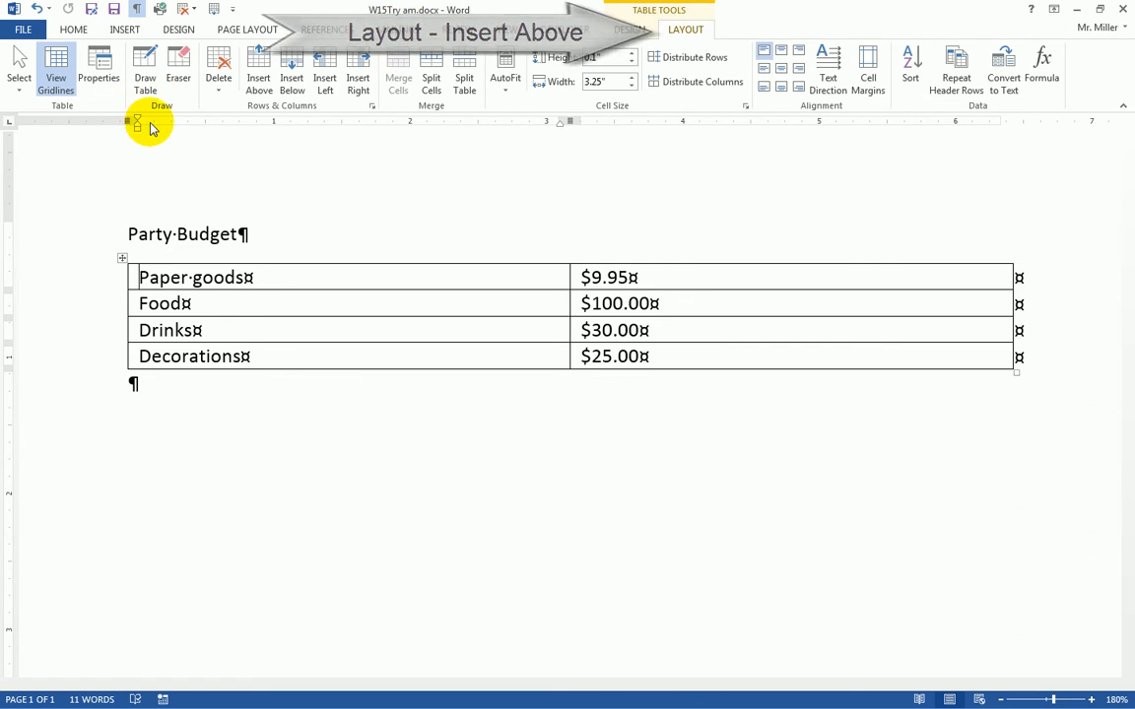
{"action": "left_click", "coordinate": [258, 82]}
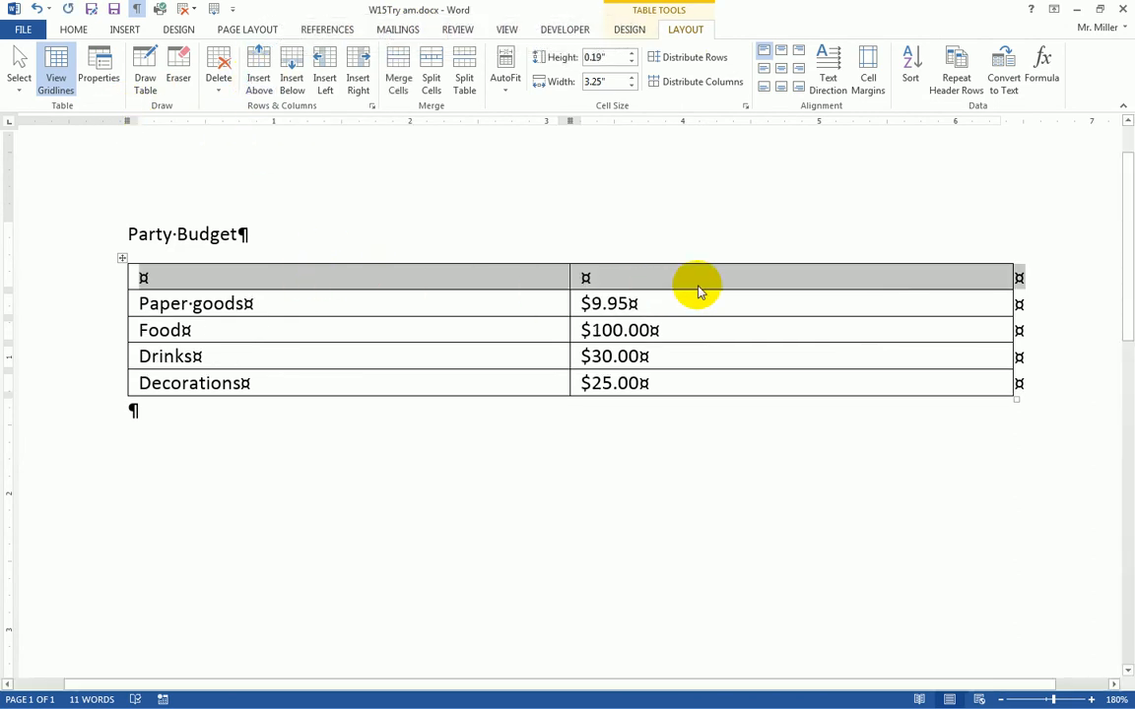
{"action": "left_click", "coordinate": [527, 278]}
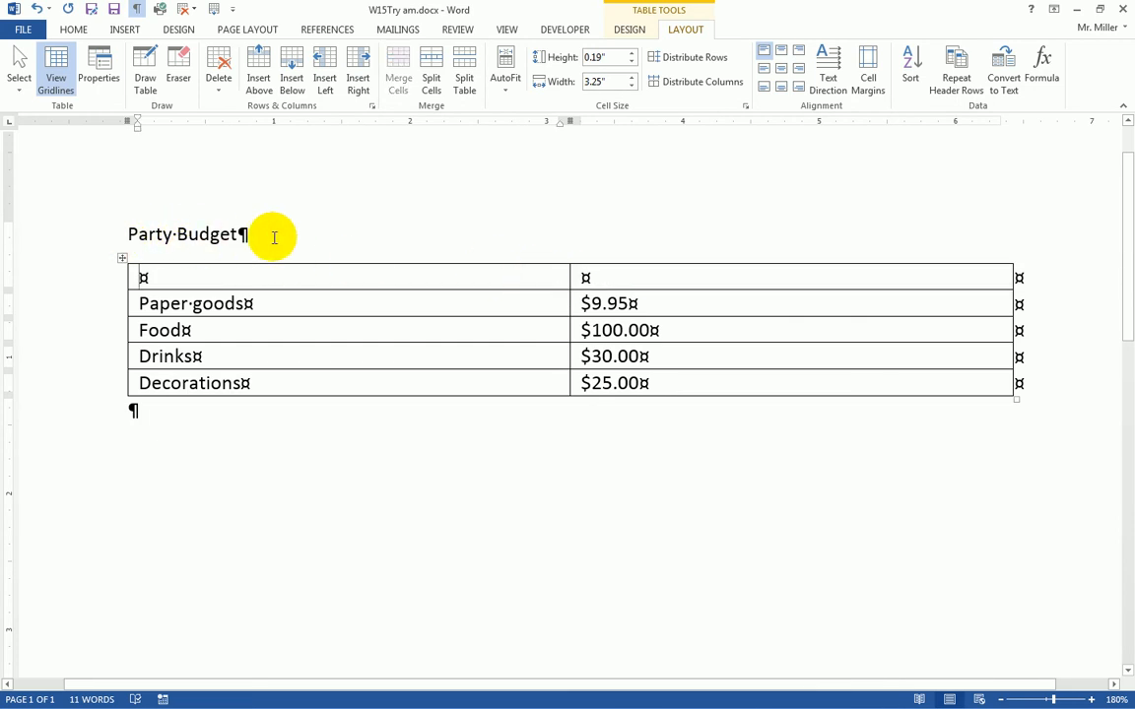
{"action": "left_click_drag", "start_coordinate": [120, 234], "coordinate": [240, 231]}
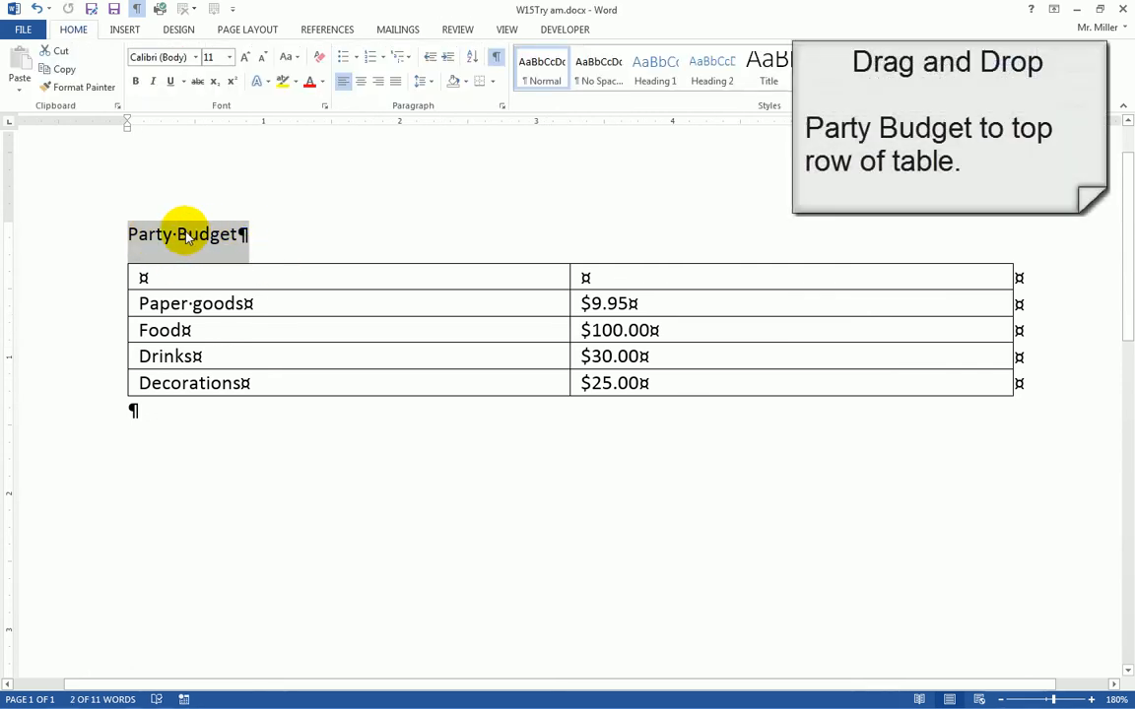
{"action": "left_click_drag", "start_coordinate": [187, 242], "coordinate": [197, 276]}
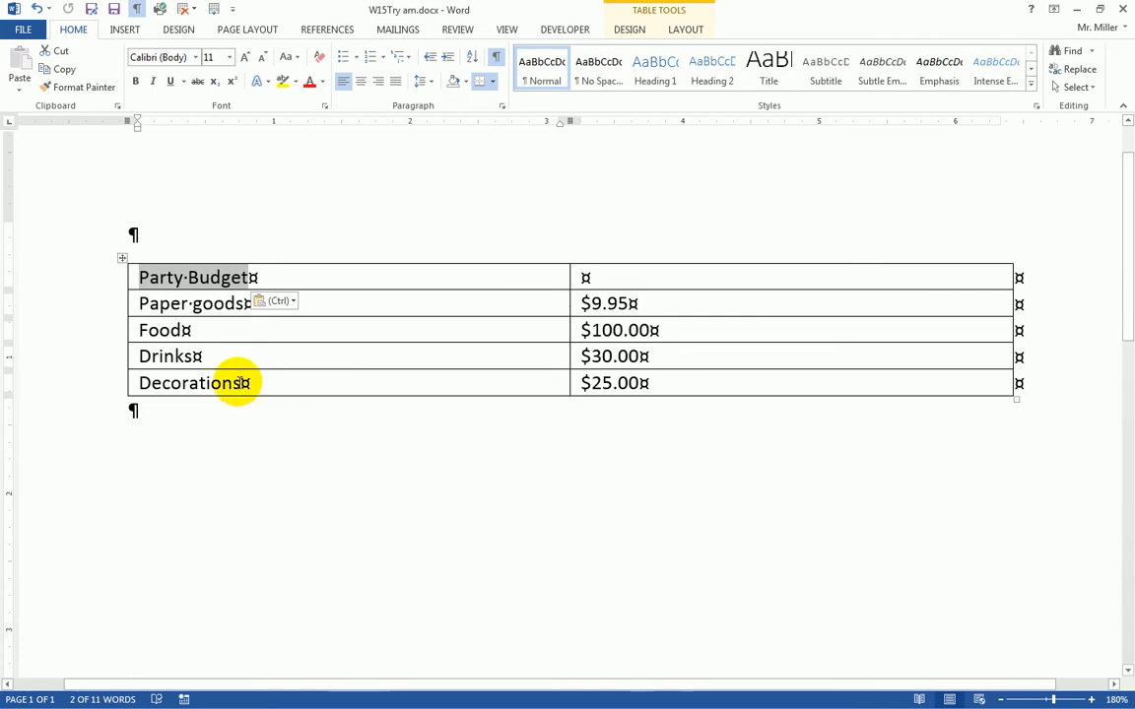
- Narrow the first column of the Party Budget table slightly, then autofit both columns to their contents
{"action": "left_click", "coordinate": [321, 298]}
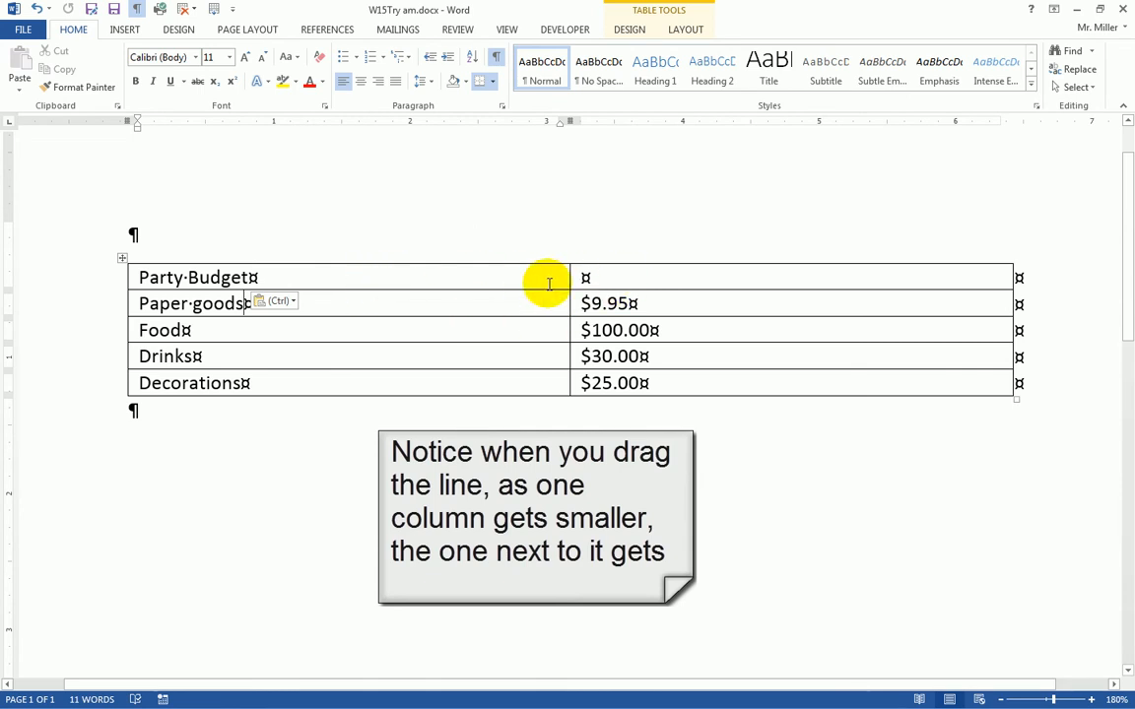
{"action": "left_click_drag", "start_coordinate": [570, 277], "coordinate": [535, 278]}
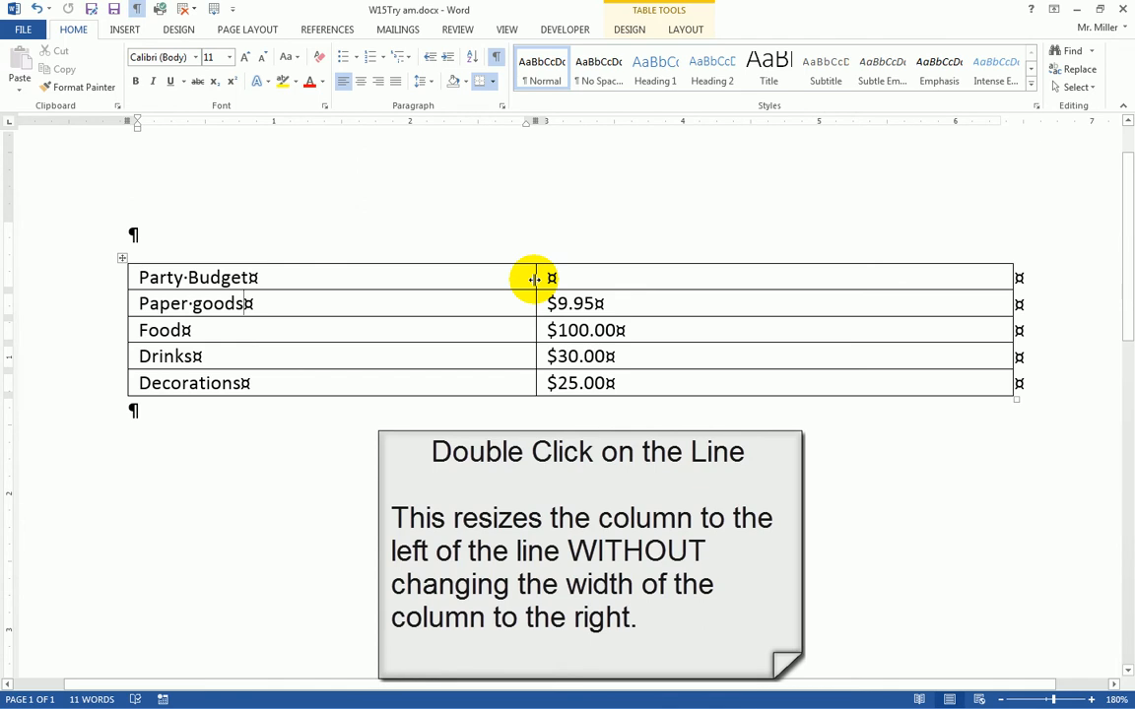
{"action": "double_click", "coordinate": [534, 279]}
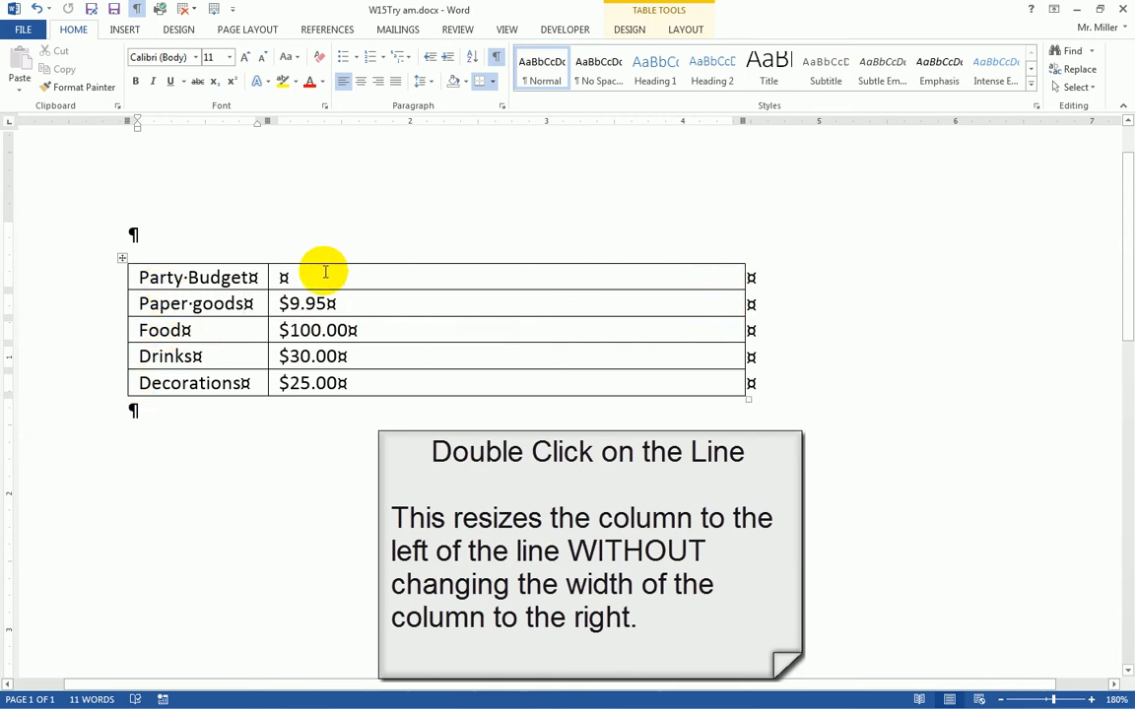
{"action": "double_click", "coordinate": [744, 278]}
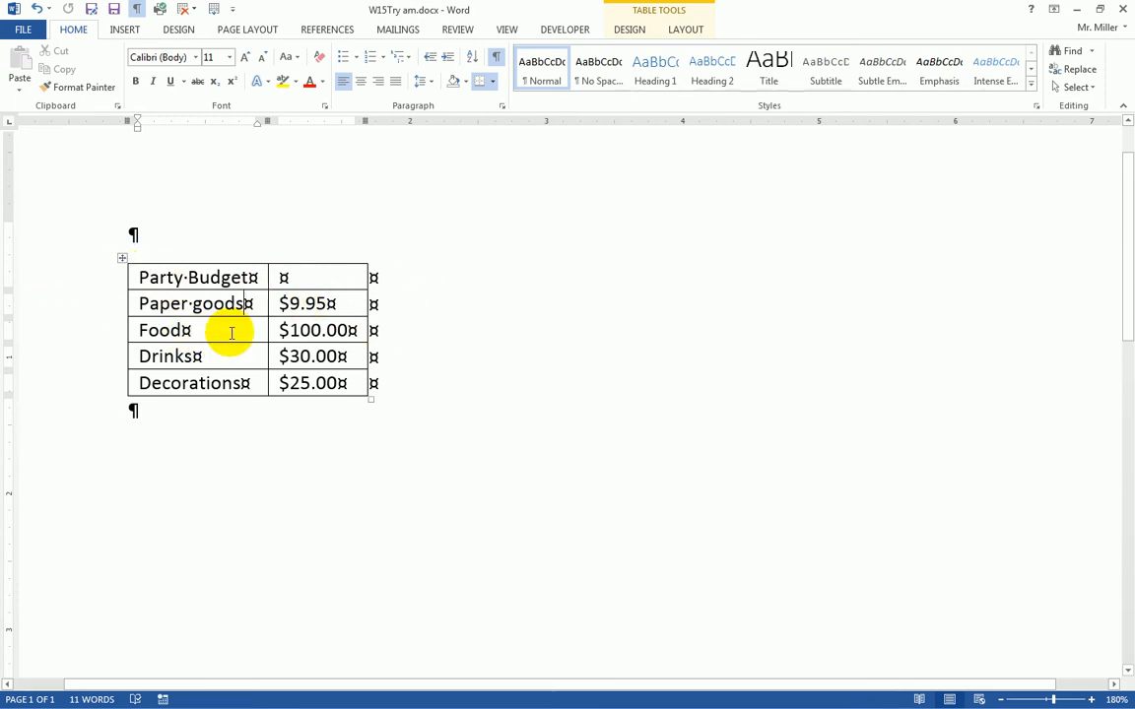
- Set the width of the table's first column to 1.5"
{"action": "left_click", "coordinate": [194, 260]}
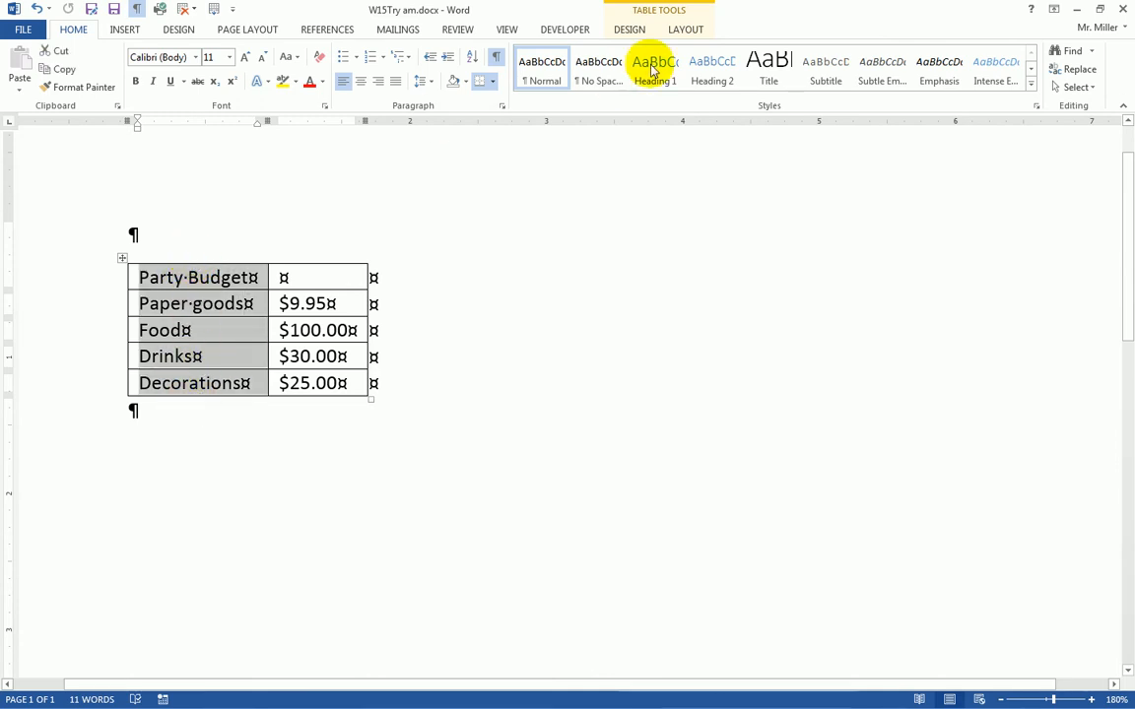
{"action": "left_click", "coordinate": [687, 29]}
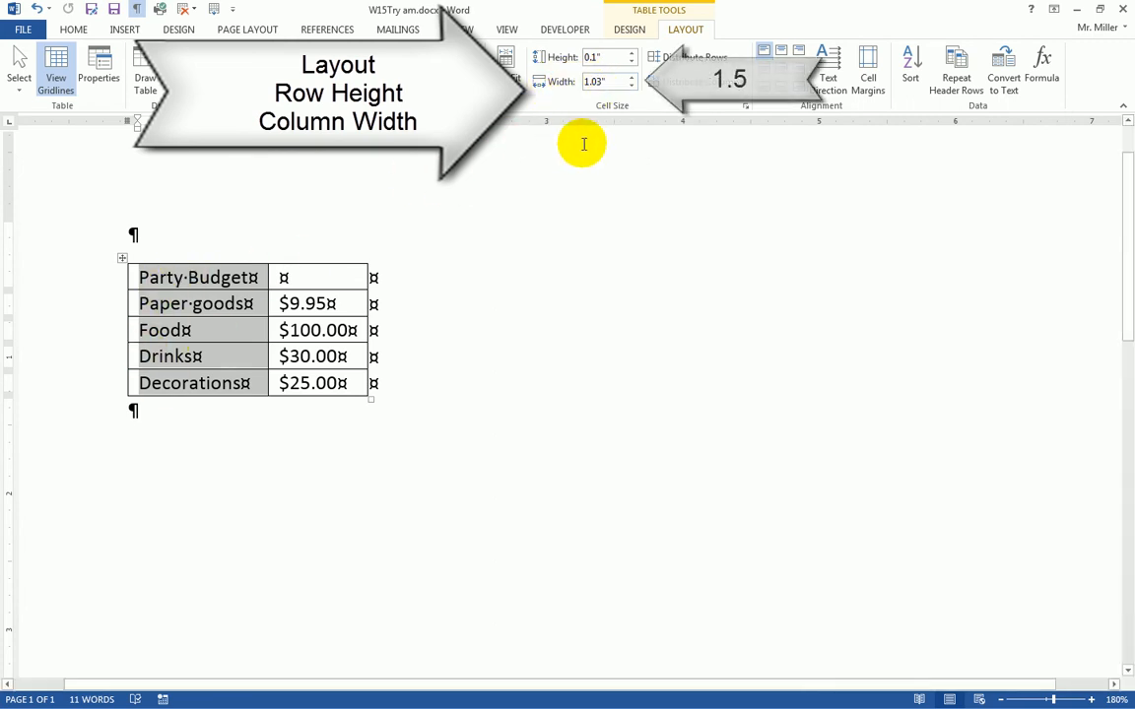
{"action": "left_click", "coordinate": [601, 81]}
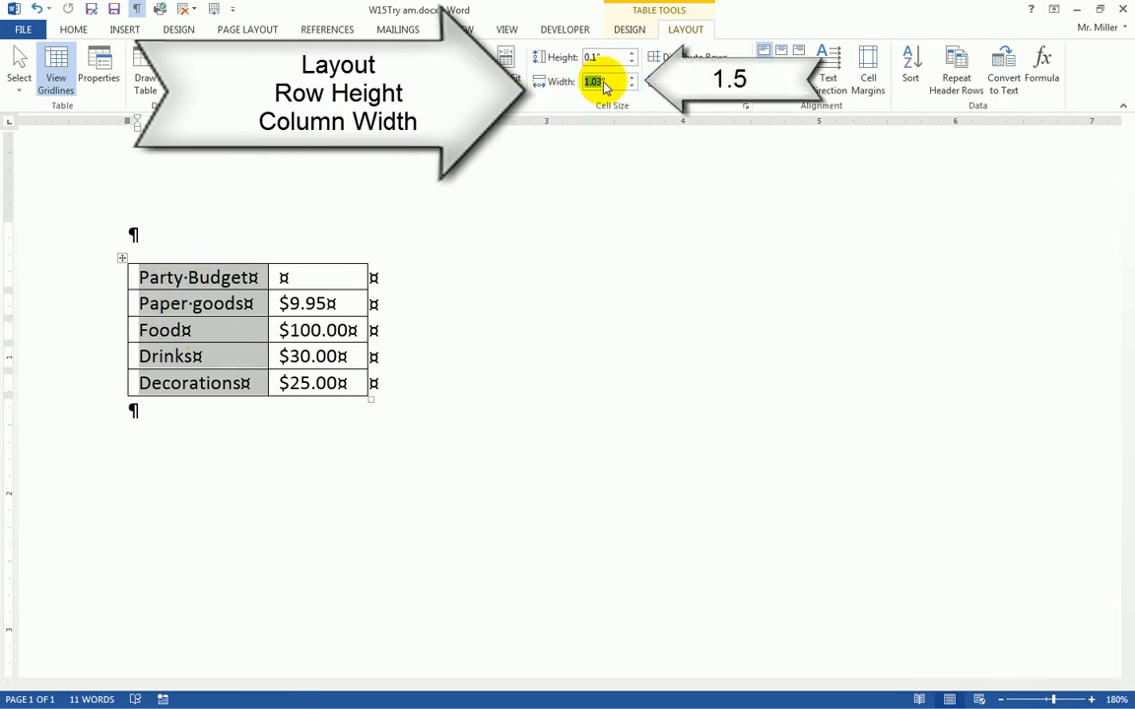
{"action": "left_click", "coordinate": [632, 77]}
{"action": "left_click", "coordinate": [633, 77]}
{"action": "left_click", "coordinate": [632, 76]}
{"action": "left_click", "coordinate": [632, 76]}
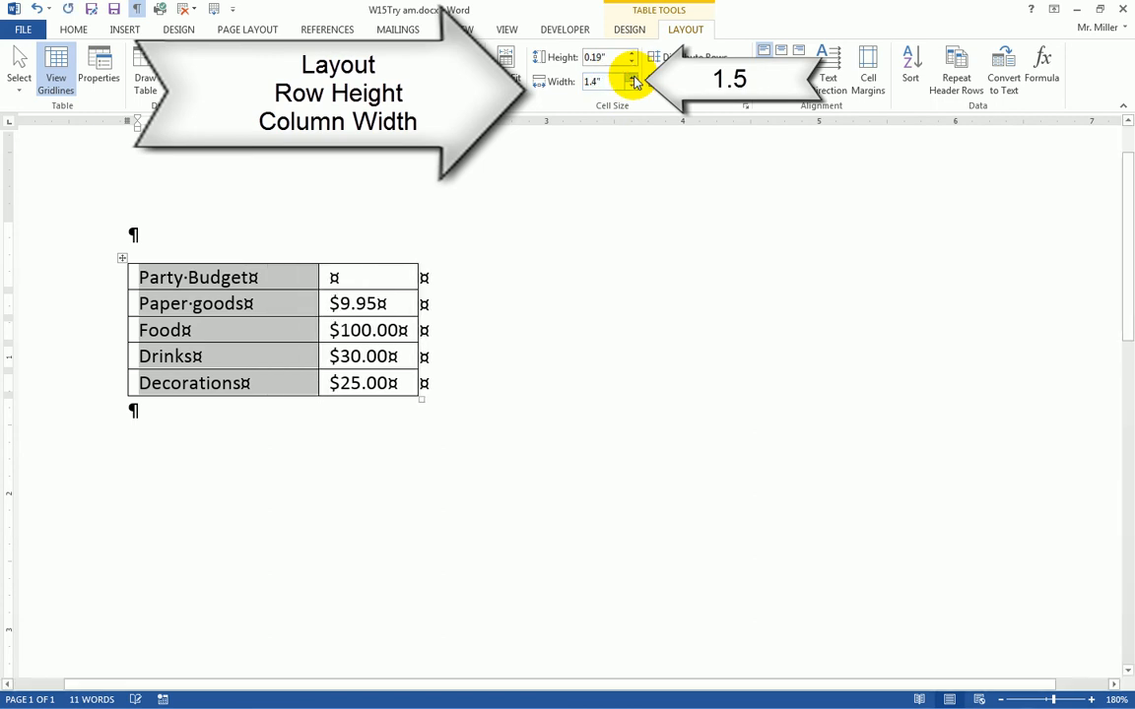
{"action": "left_click", "coordinate": [632, 77]}
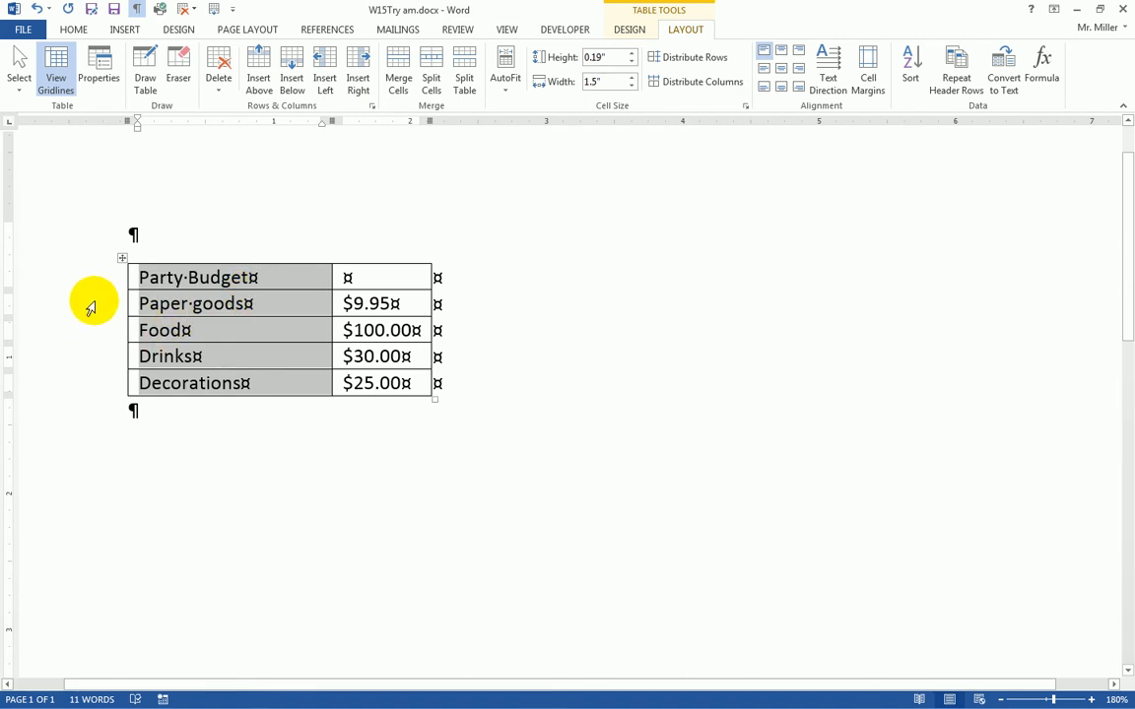
- Set the height of the four rows from Paper goods to Decorations to 0.5"
{"action": "left_click_drag", "start_coordinate": [92, 305], "coordinate": [88, 383]}
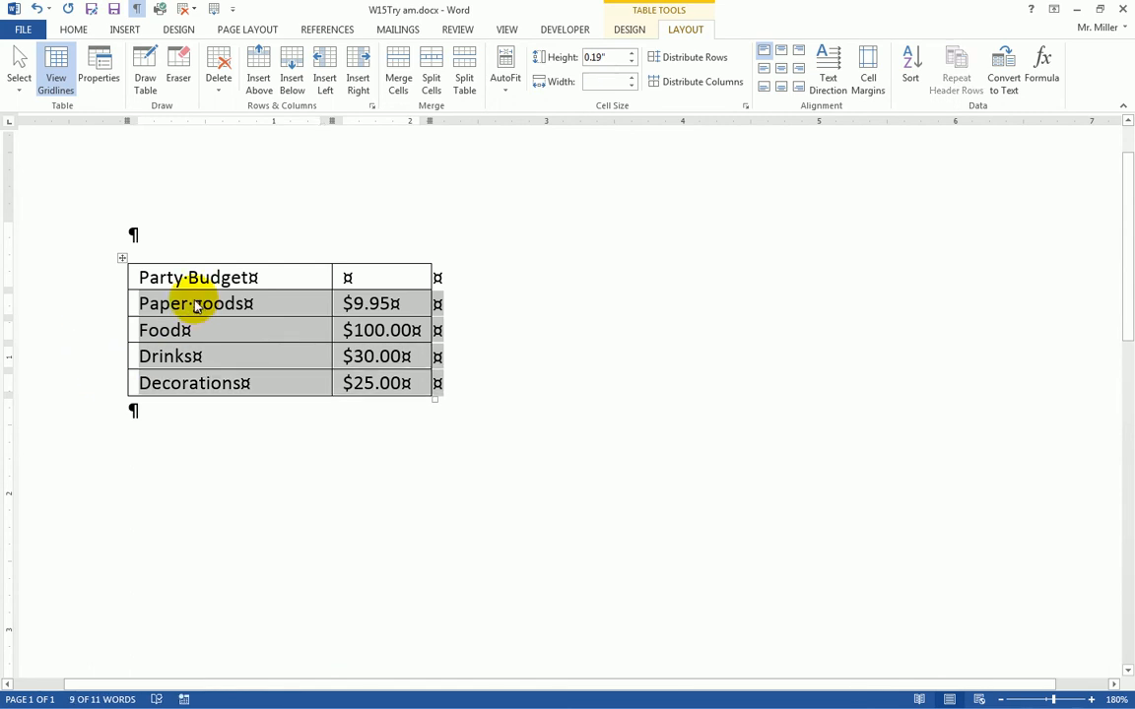
{"action": "left_click", "coordinate": [92, 306]}
{"action": "left_click_drag", "start_coordinate": [91, 307], "coordinate": [88, 390]}
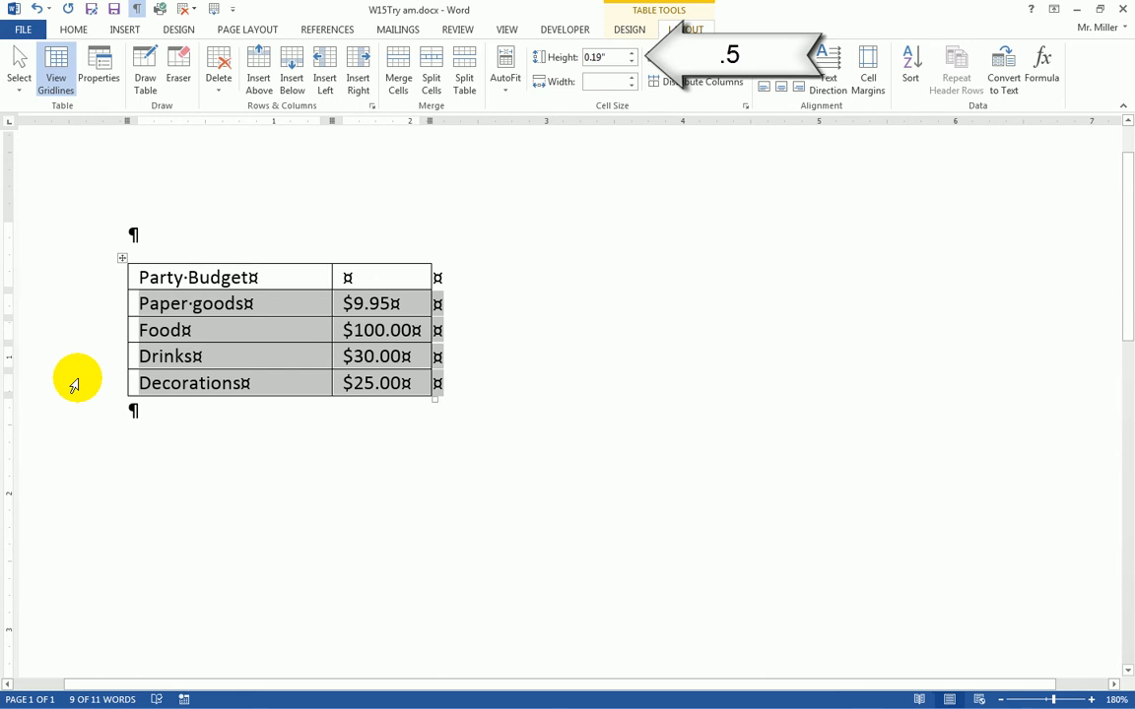
{"action": "left_click", "coordinate": [634, 53]}
{"action": "left_click", "coordinate": [634, 53]}
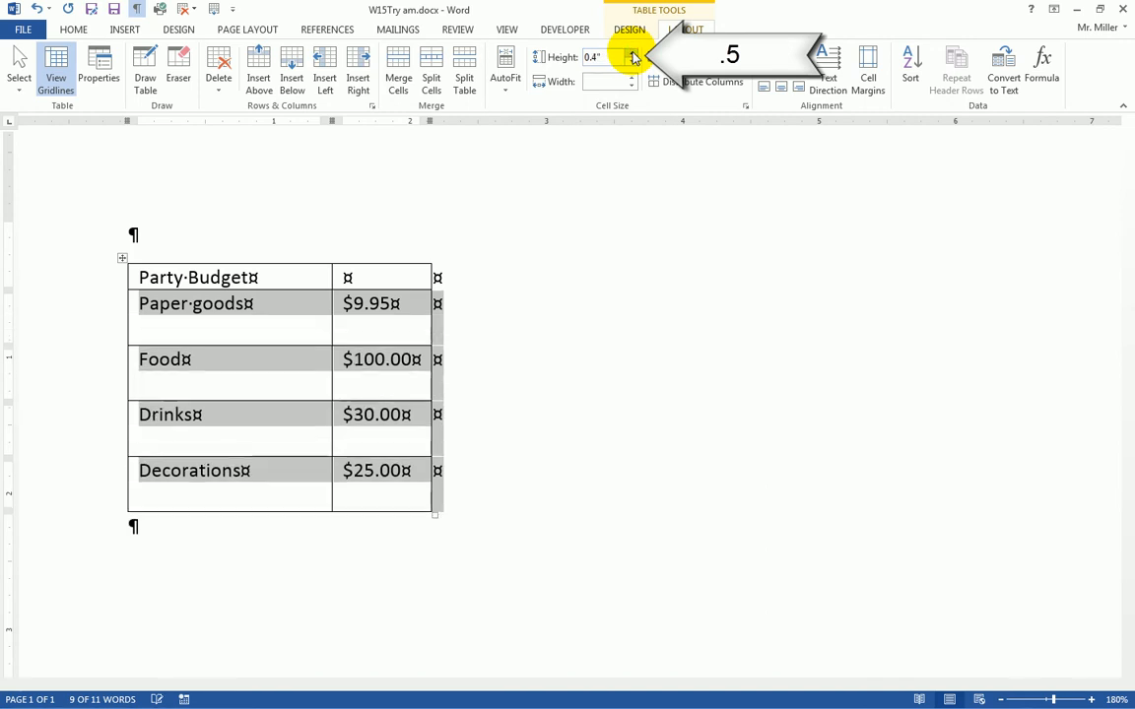
{"action": "left_click", "coordinate": [634, 53]}
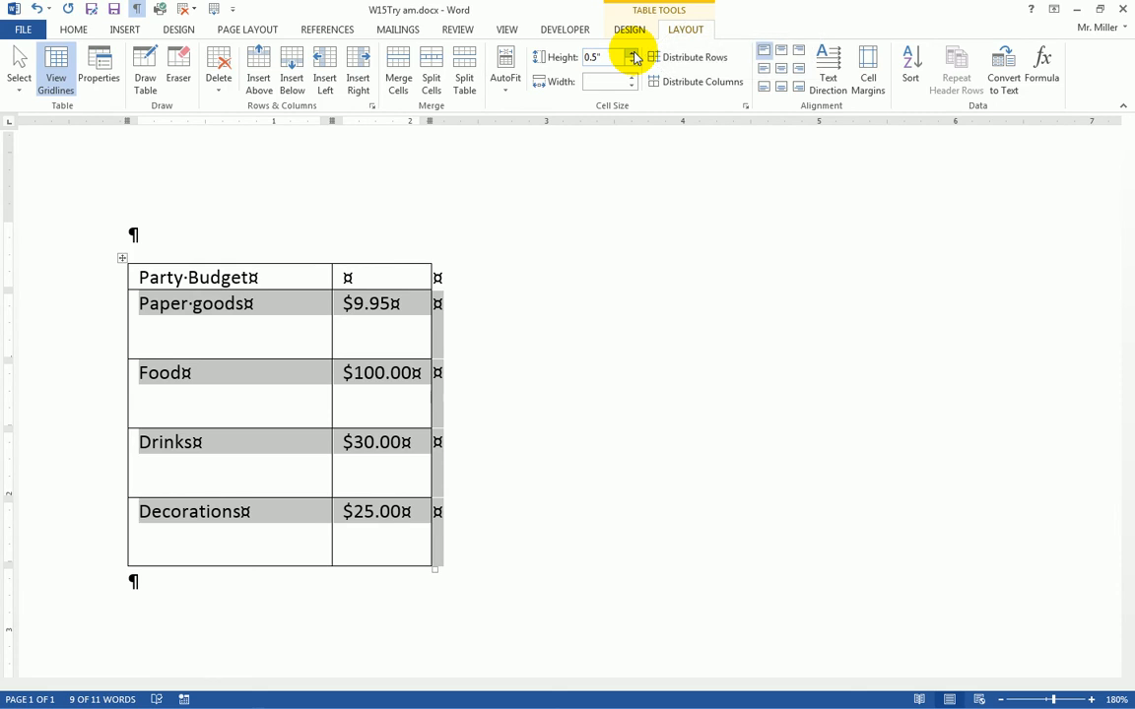
- Centre the item names from Paper goods to Decorations horizontally and vertically in their cells, trying centre-left and bottom-left alignment on Paper goods first
{"action": "left_click", "coordinate": [197, 274]}
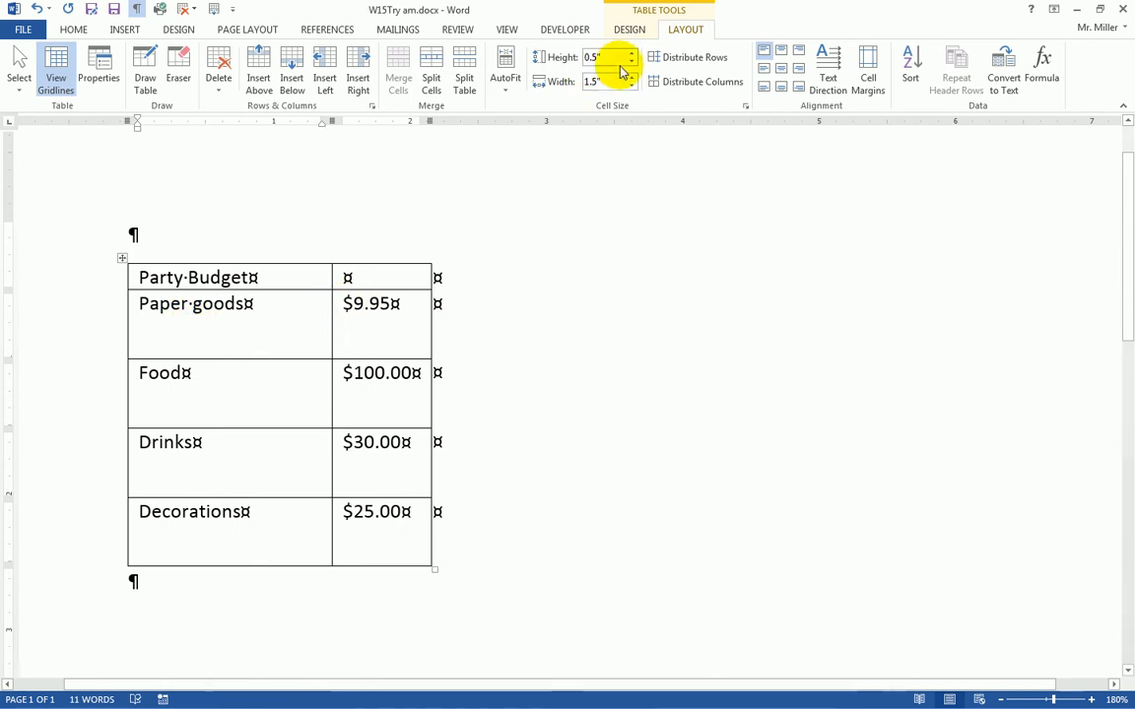
{"action": "left_click", "coordinate": [764, 74]}
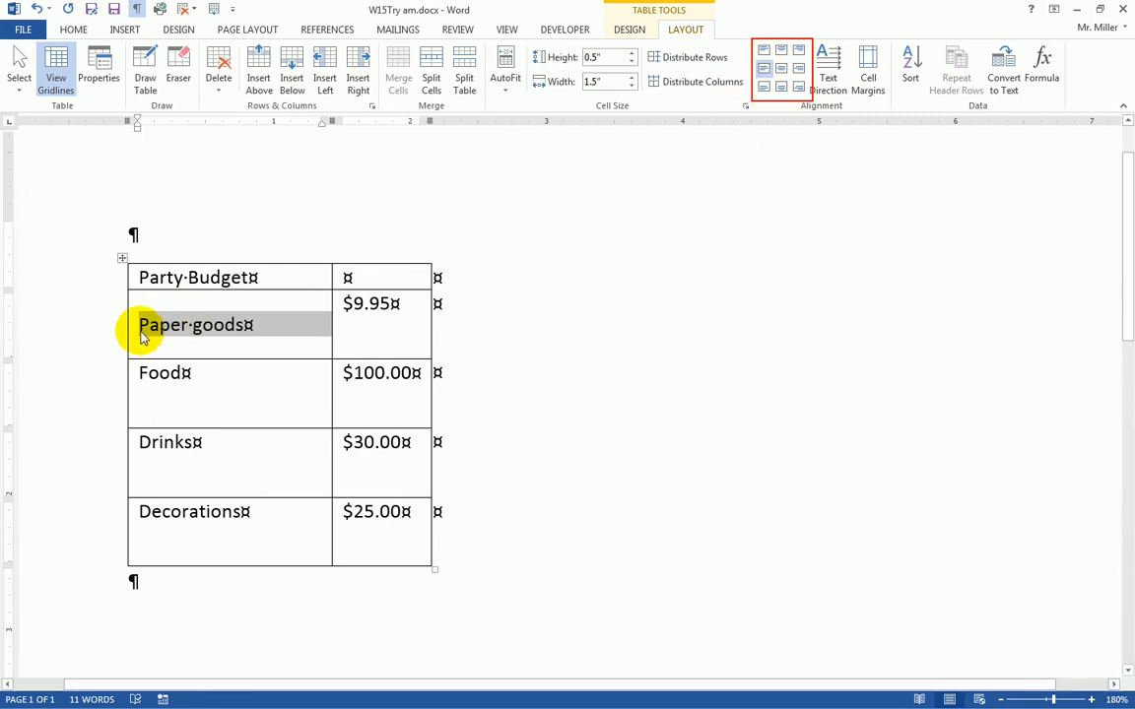
{"action": "left_click", "coordinate": [766, 87]}
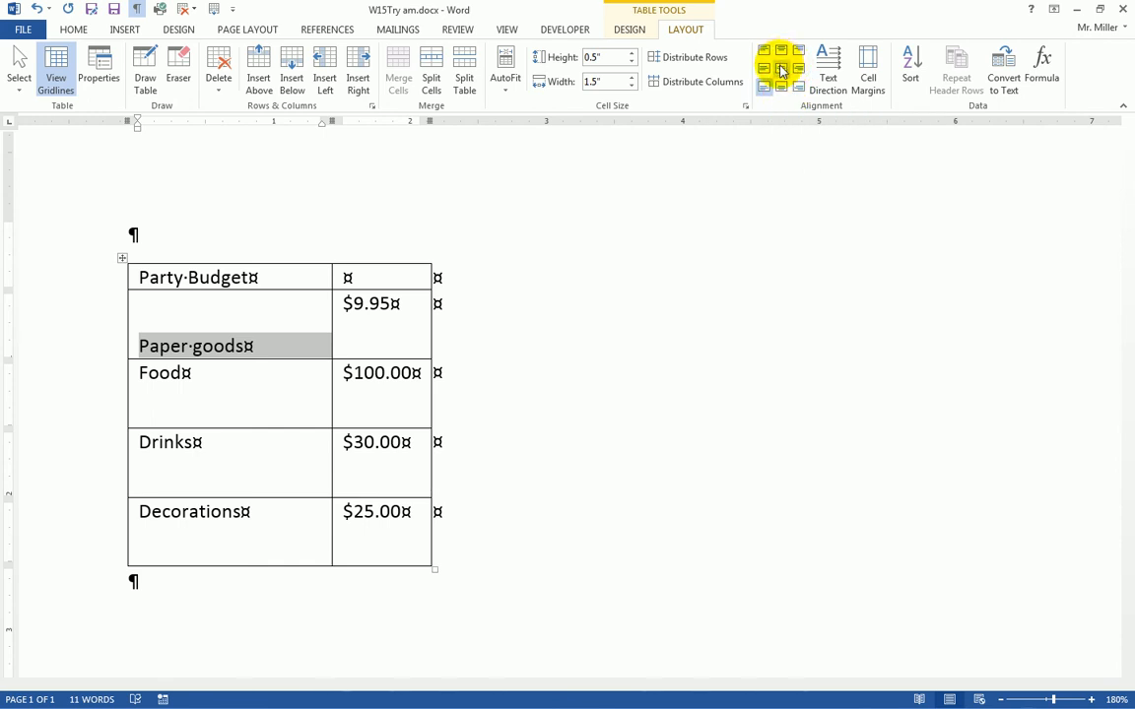
{"action": "left_click", "coordinate": [783, 74]}
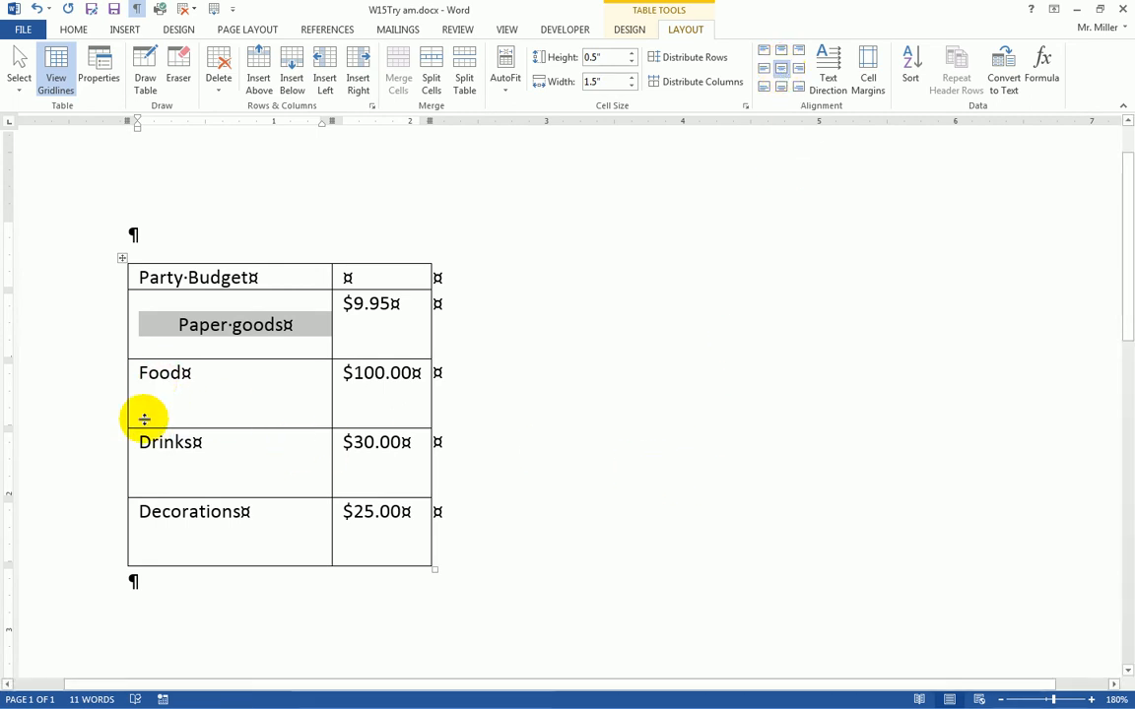
{"action": "left_click_drag", "start_coordinate": [197, 383], "coordinate": [213, 526]}
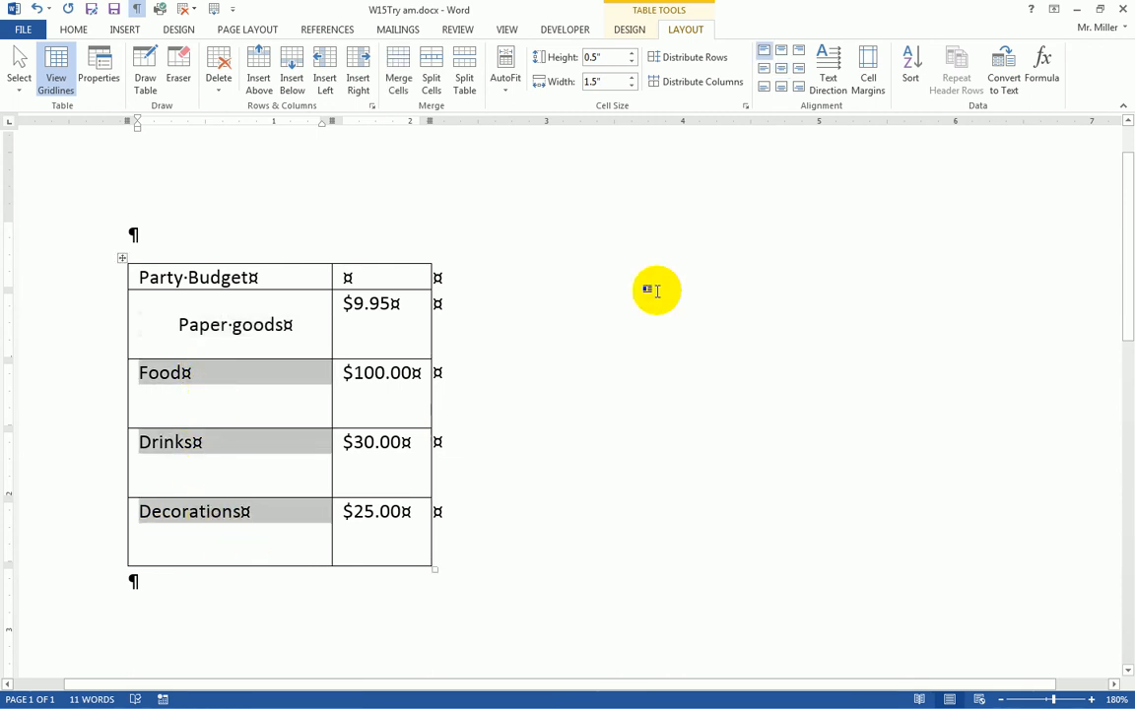
{"action": "left_click", "coordinate": [781, 69]}
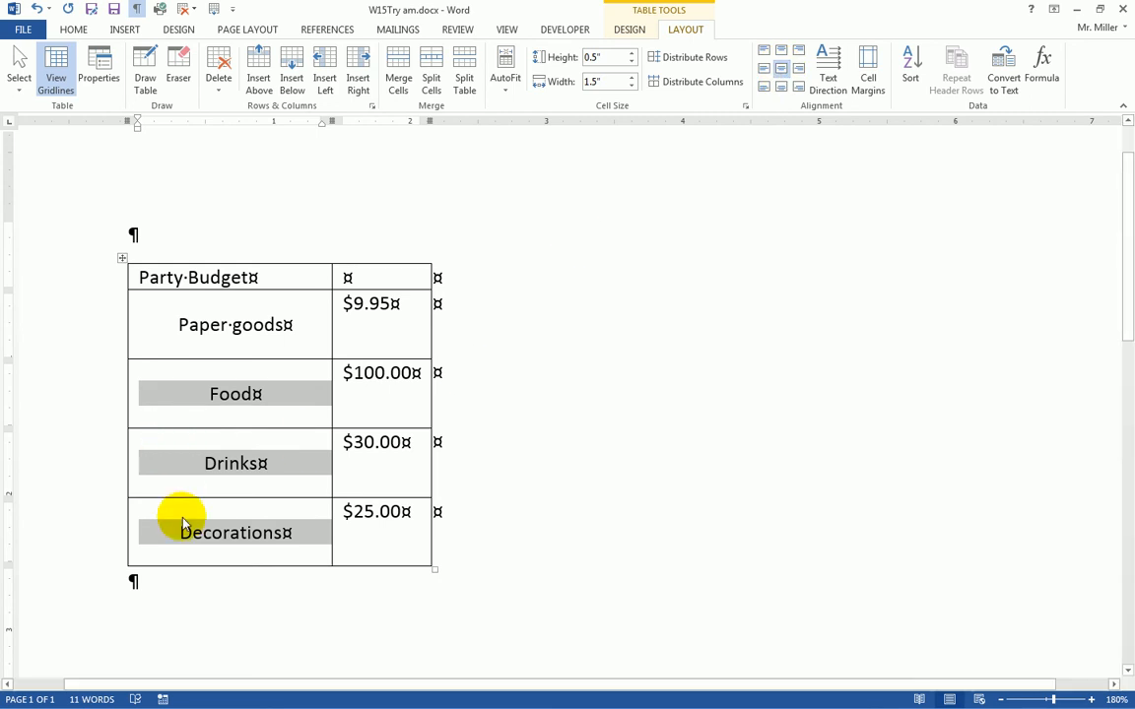
- Align the four dollar amounts in the second column to the centre right of their cells
{"action": "left_click", "coordinate": [366, 312]}
{"action": "left_click_drag", "start_coordinate": [365, 313], "coordinate": [385, 506]}
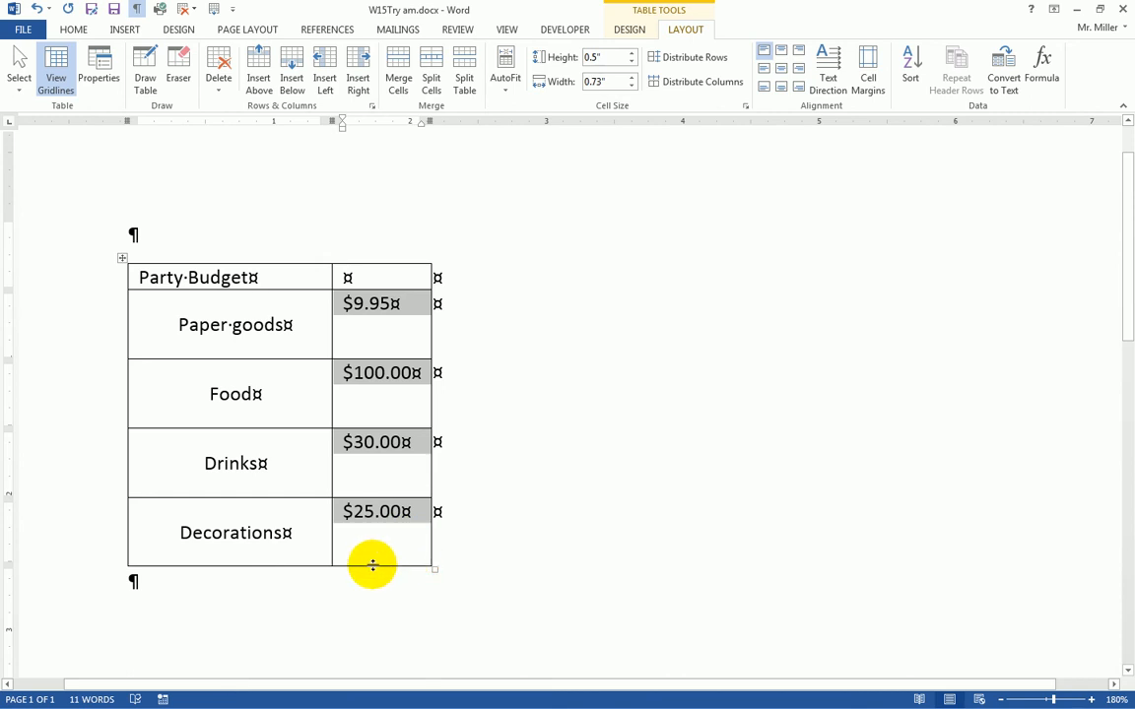
{"action": "left_click", "coordinate": [798, 69]}
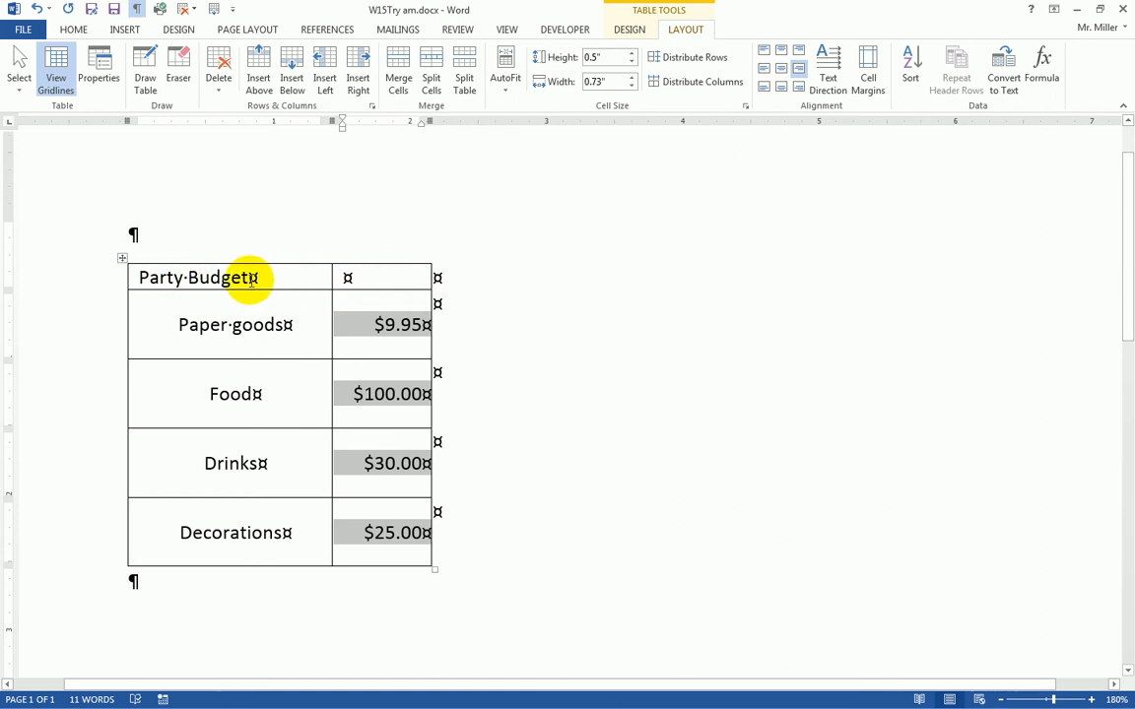
- Align the two cells of the Party Budget title row to top centre and merge them into one cell
{"action": "left_click_drag", "start_coordinate": [223, 274], "coordinate": [352, 280]}
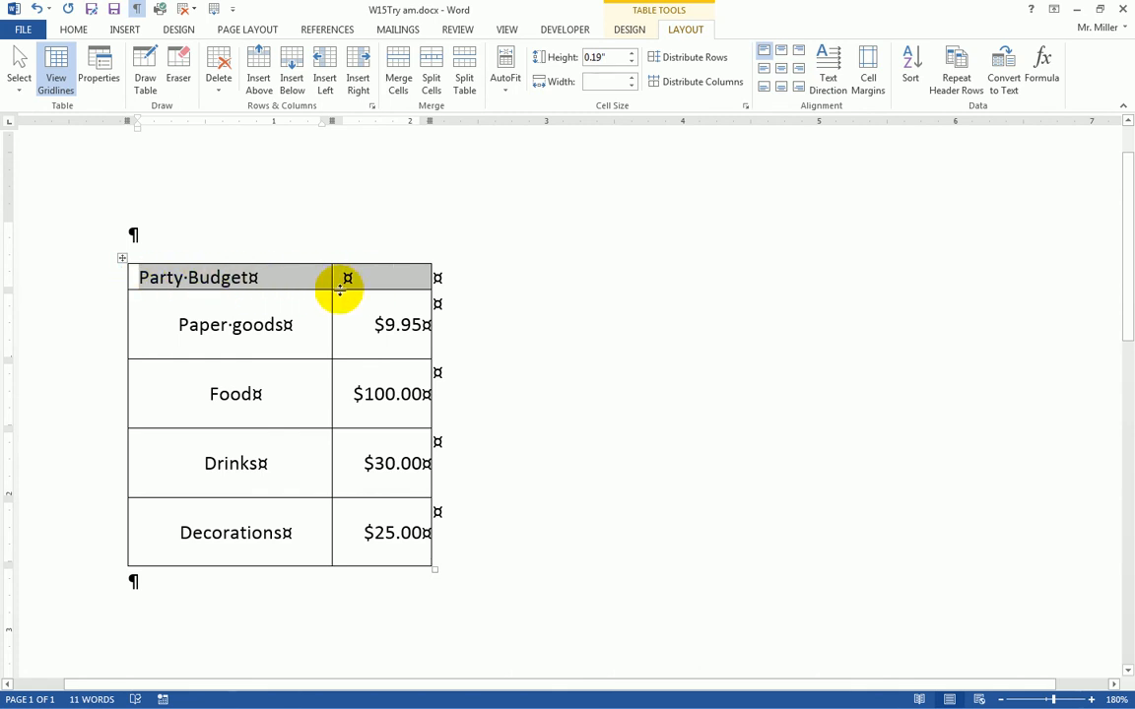
{"action": "left_click", "coordinate": [778, 53]}
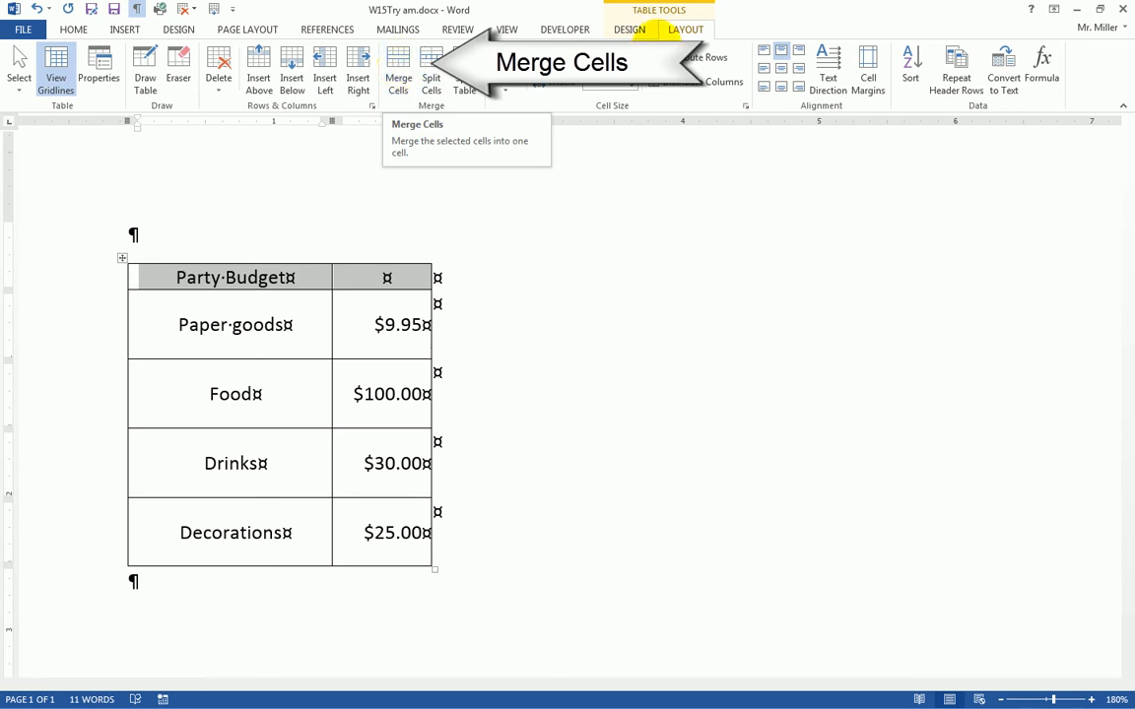
{"action": "left_click", "coordinate": [399, 79]}
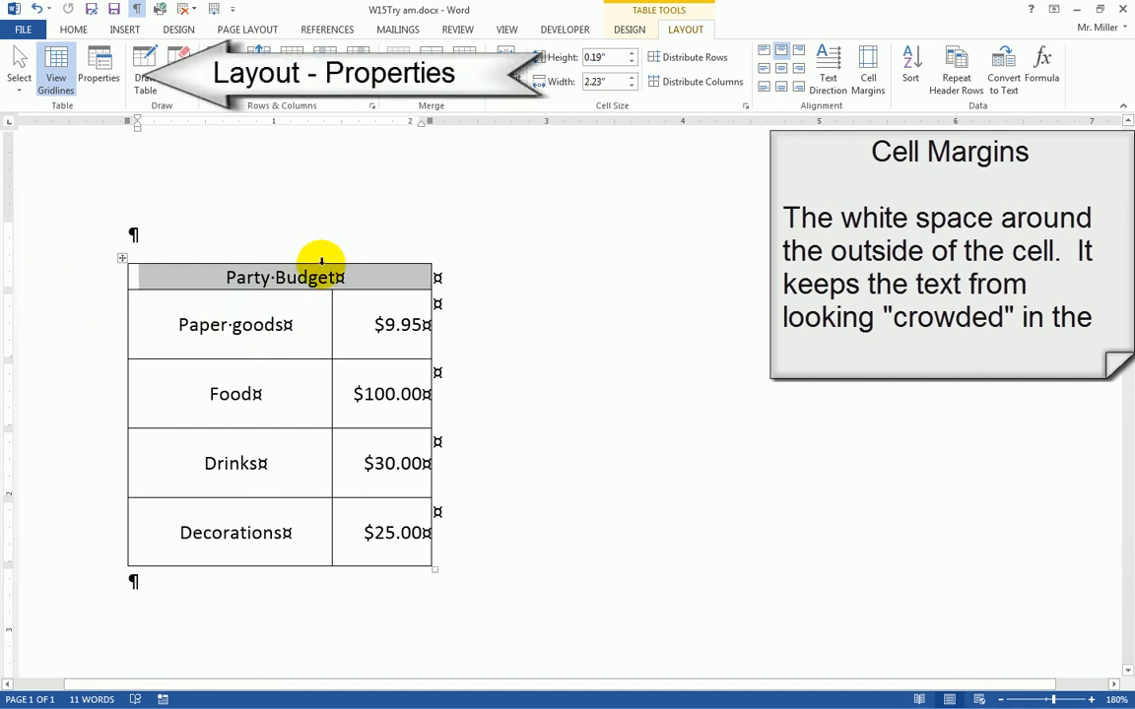
- Give the merged Party Budget cell its own margins instead of the whole table's, with top, bottom, left and right at 0.1"
{"action": "left_click", "coordinate": [100, 79]}
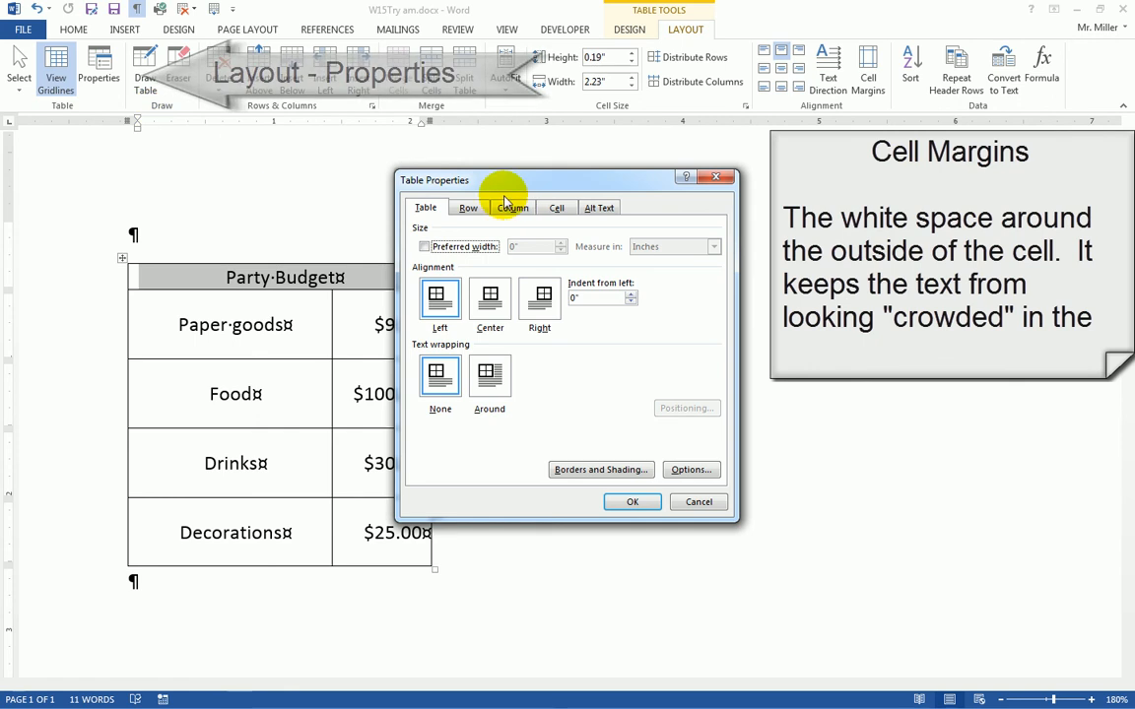
{"action": "left_click", "coordinate": [557, 209]}
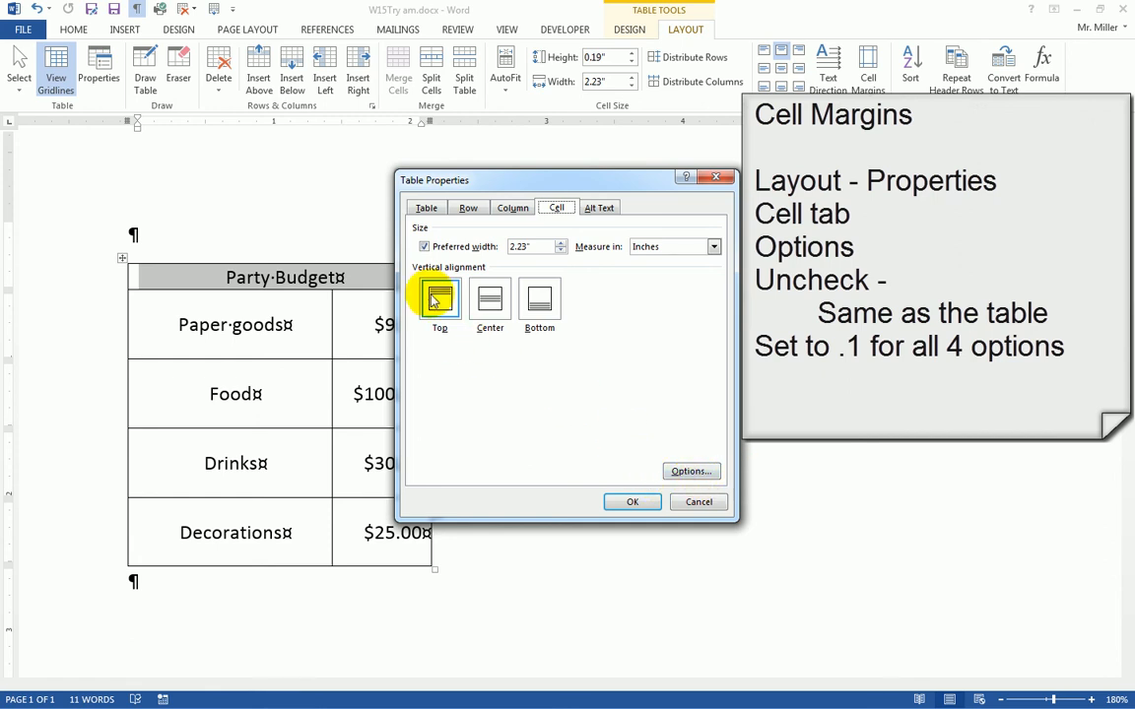
{"action": "left_click", "coordinate": [690, 471]}
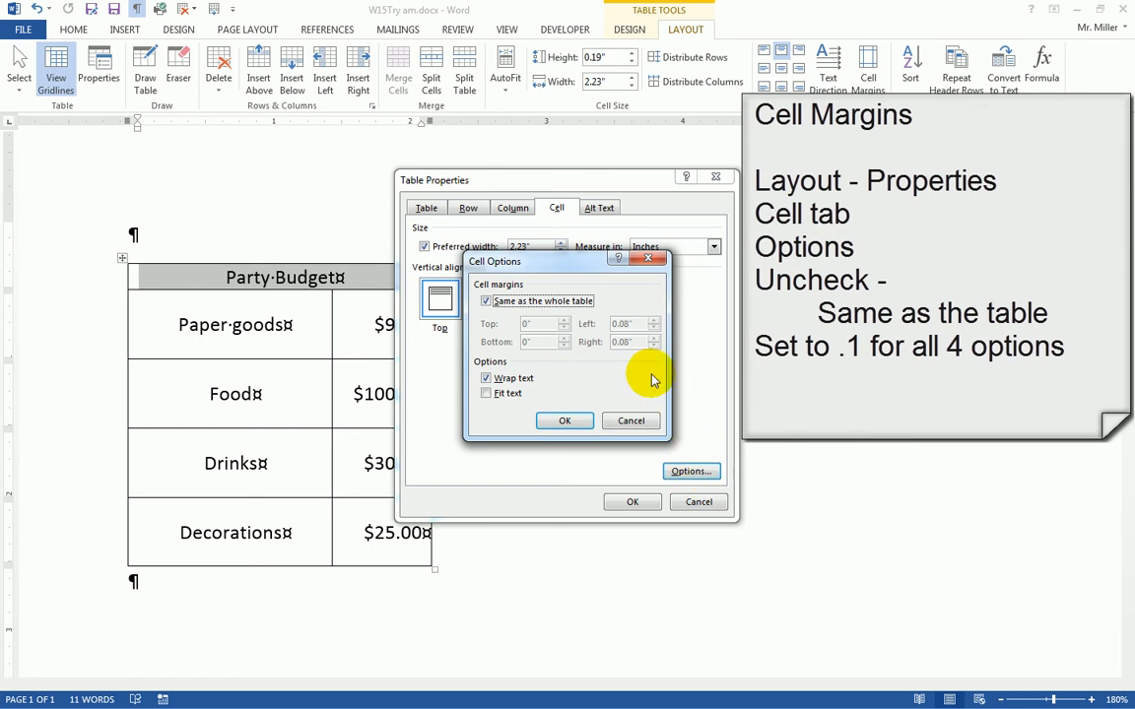
{"action": "left_click", "coordinate": [485, 302]}
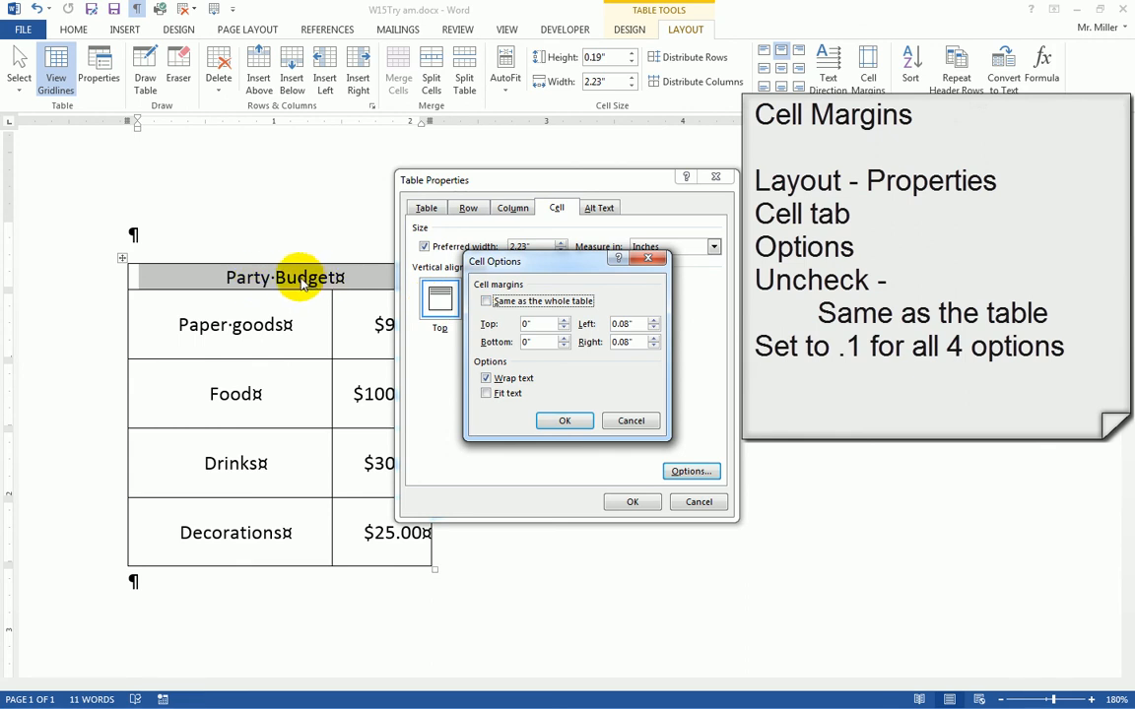
{"action": "left_click", "coordinate": [563, 339]}
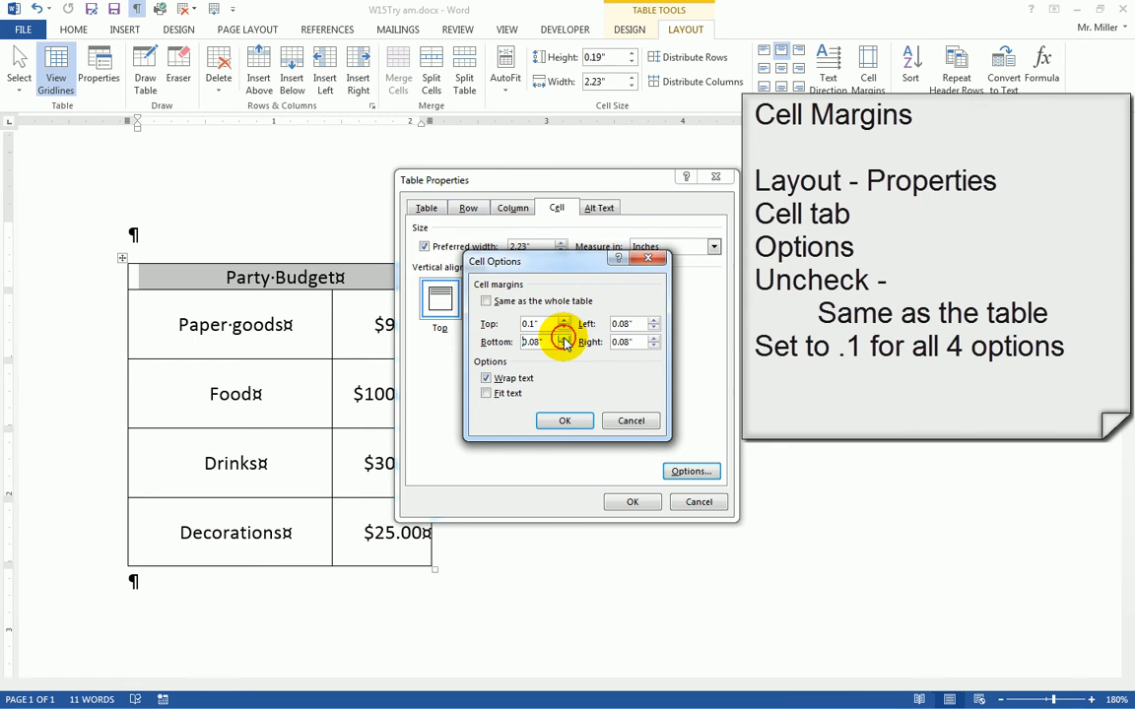
{"action": "left_click", "coordinate": [653, 328]}
{"action": "left_click", "coordinate": [654, 329]}
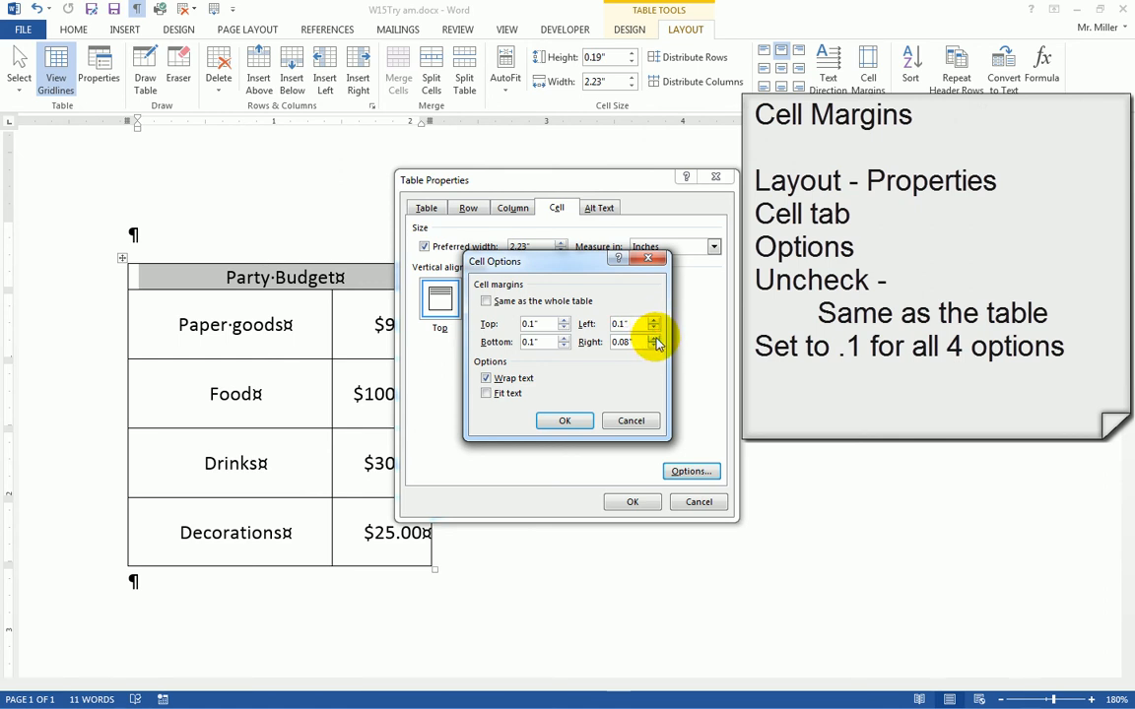
{"action": "left_click", "coordinate": [654, 338]}
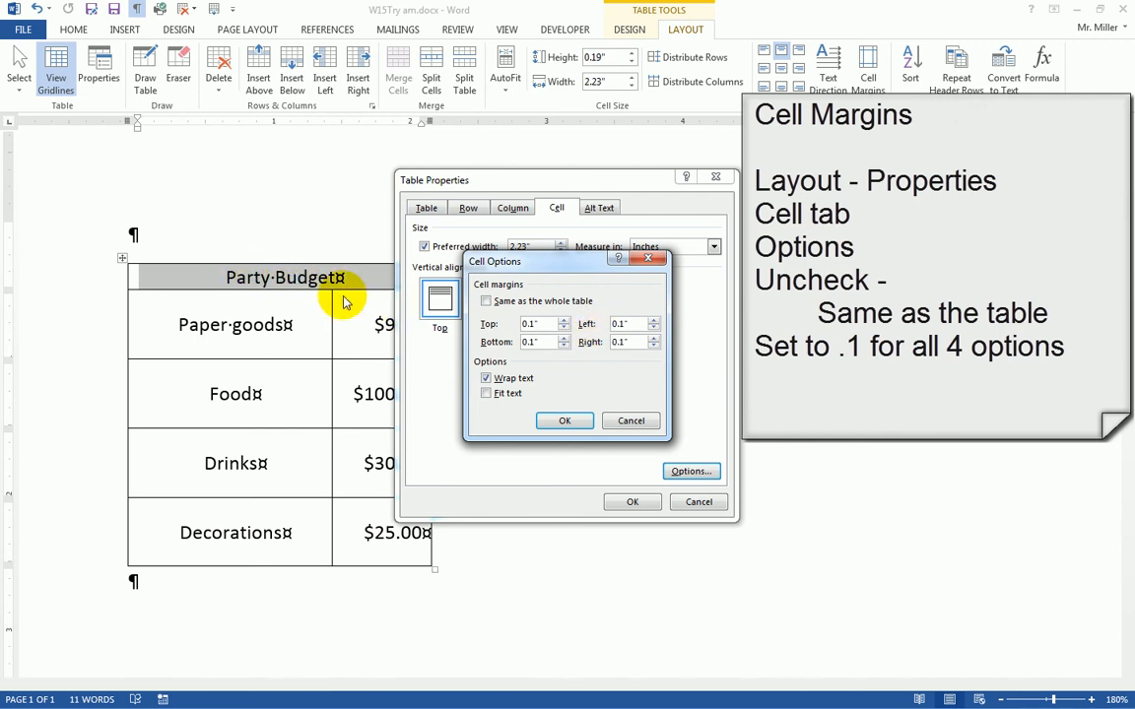
{"action": "left_click", "coordinate": [565, 423]}
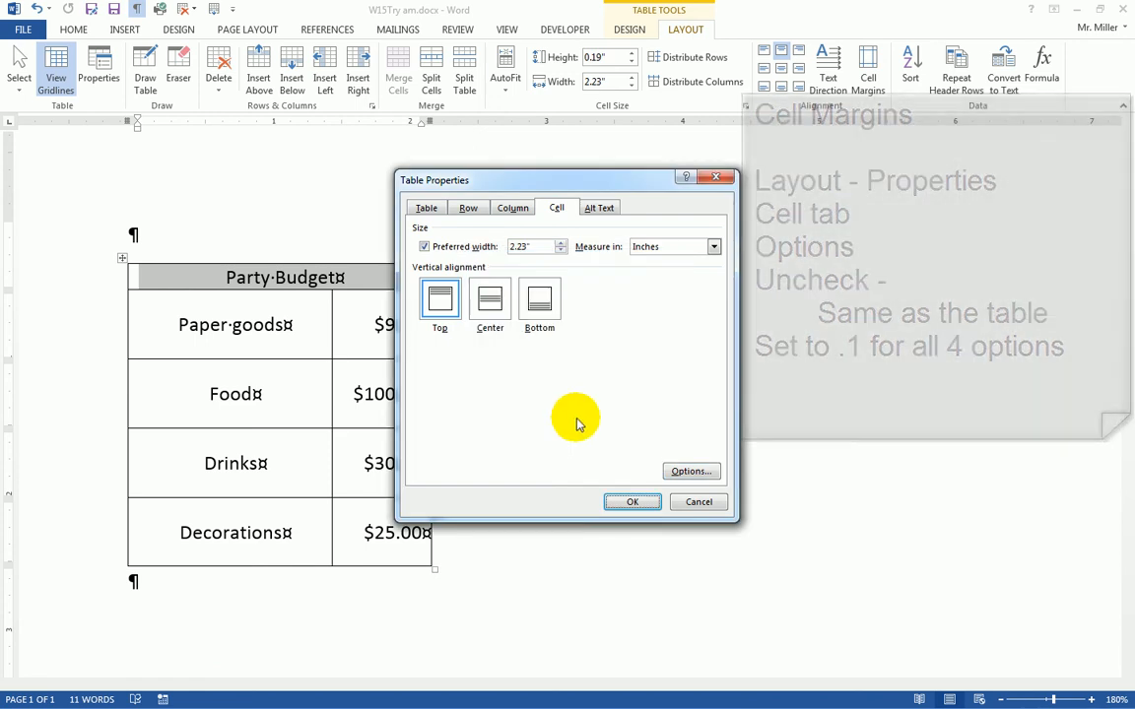
{"action": "left_click", "coordinate": [637, 504]}
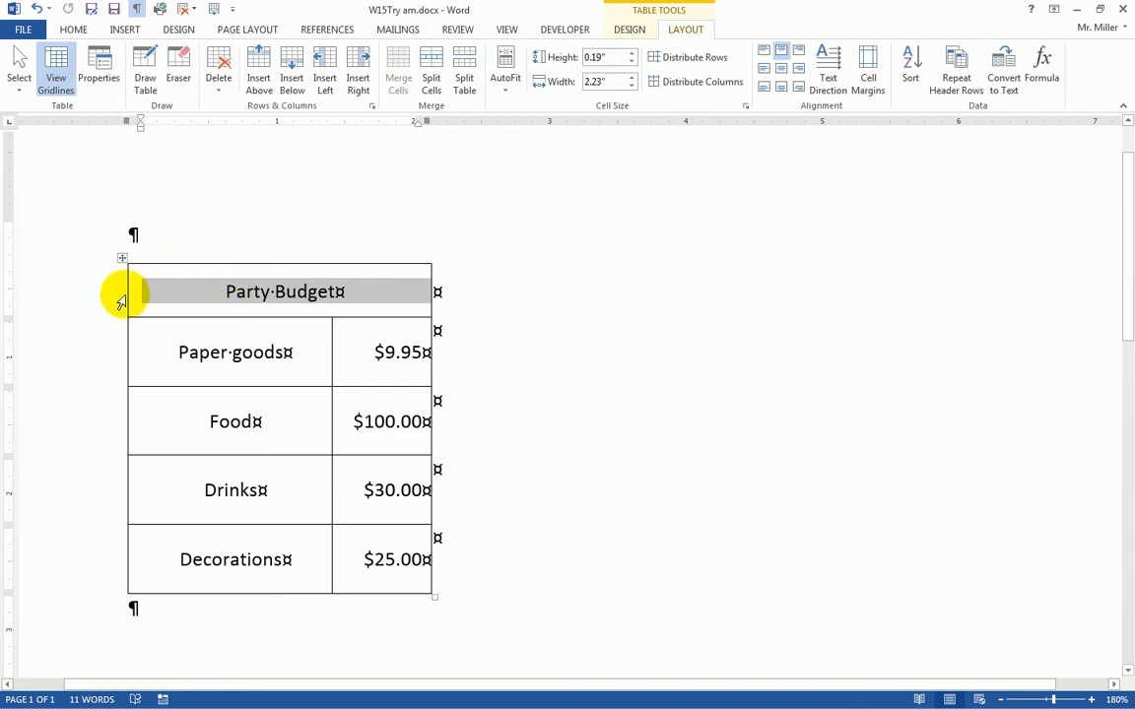
{"action": "left_click", "coordinate": [189, 293]}
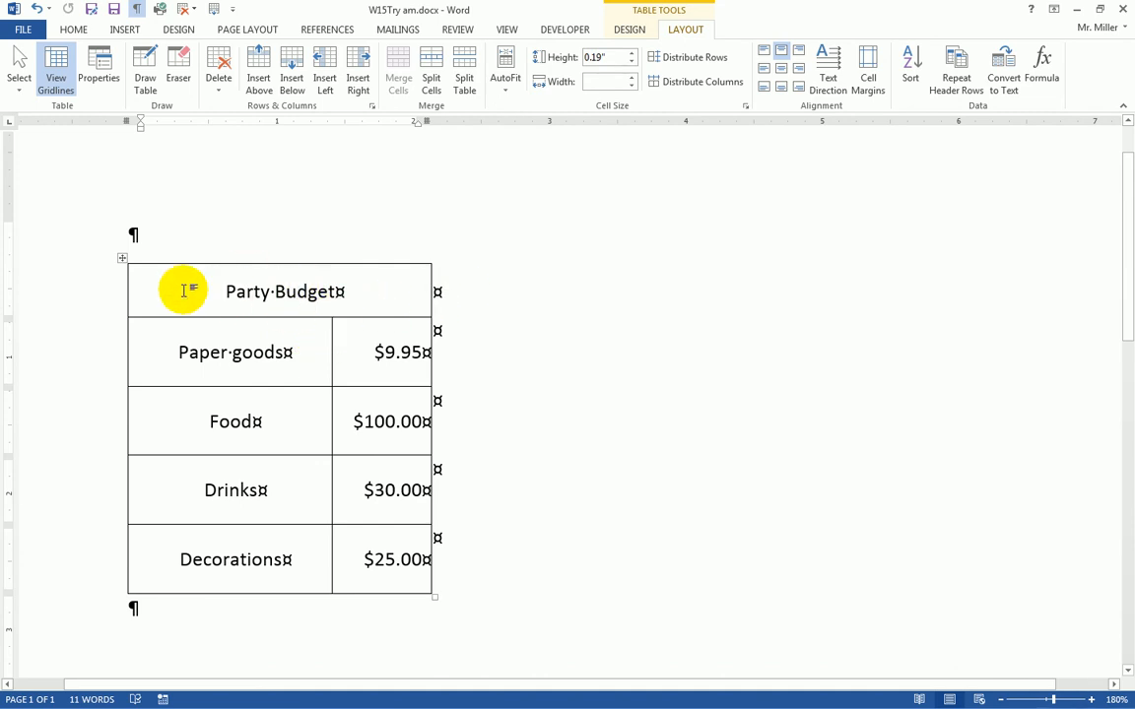
{"action": "left_click", "coordinate": [123, 261]}
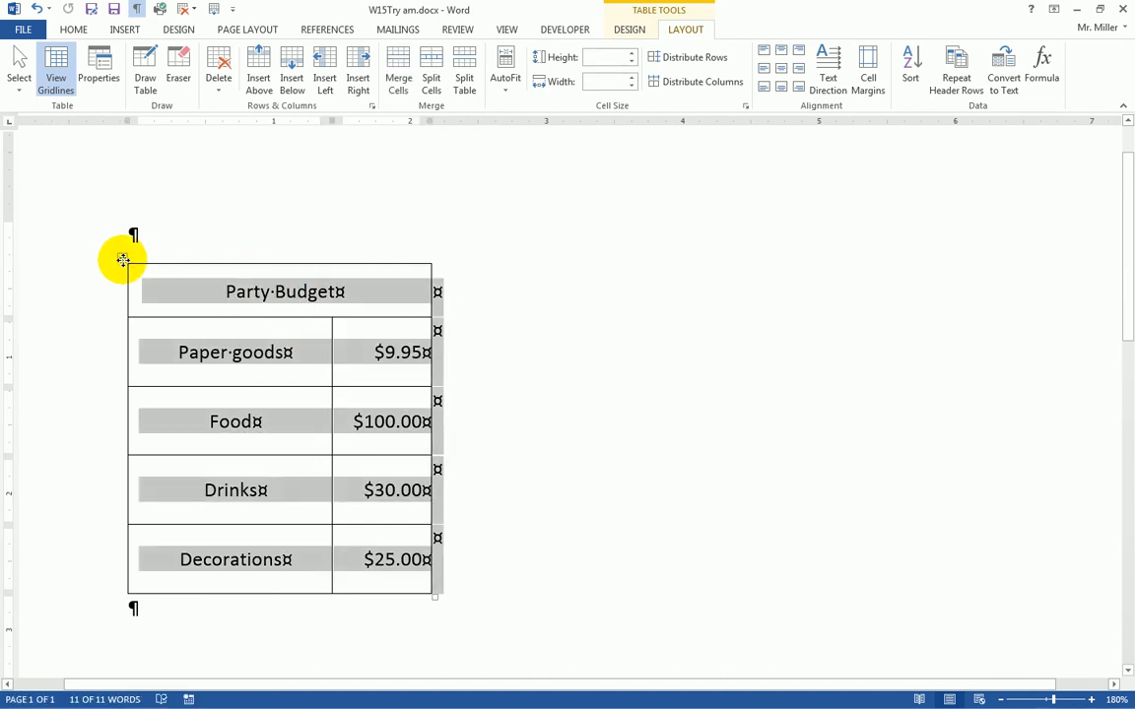
{"action": "left_click", "coordinate": [244, 293]}
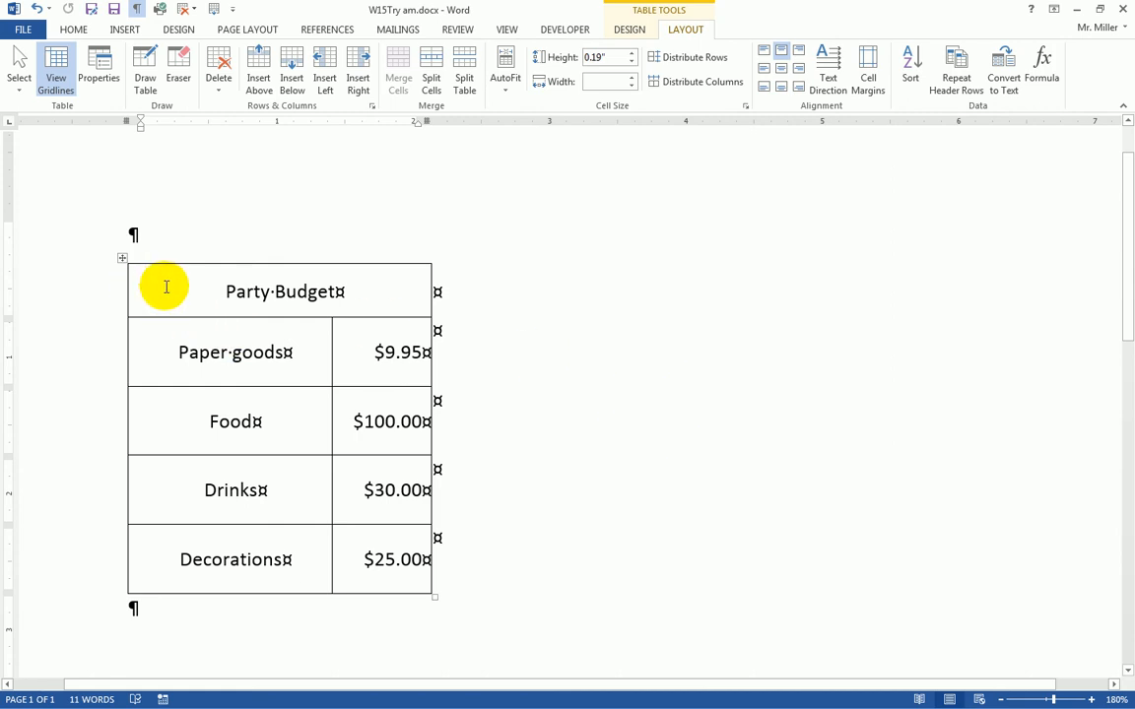
- Try centring with only the cells from Party Budget through $25.00 selected, and undo that alignment change
{"action": "left_click_drag", "start_coordinate": [174, 289], "coordinate": [375, 535]}
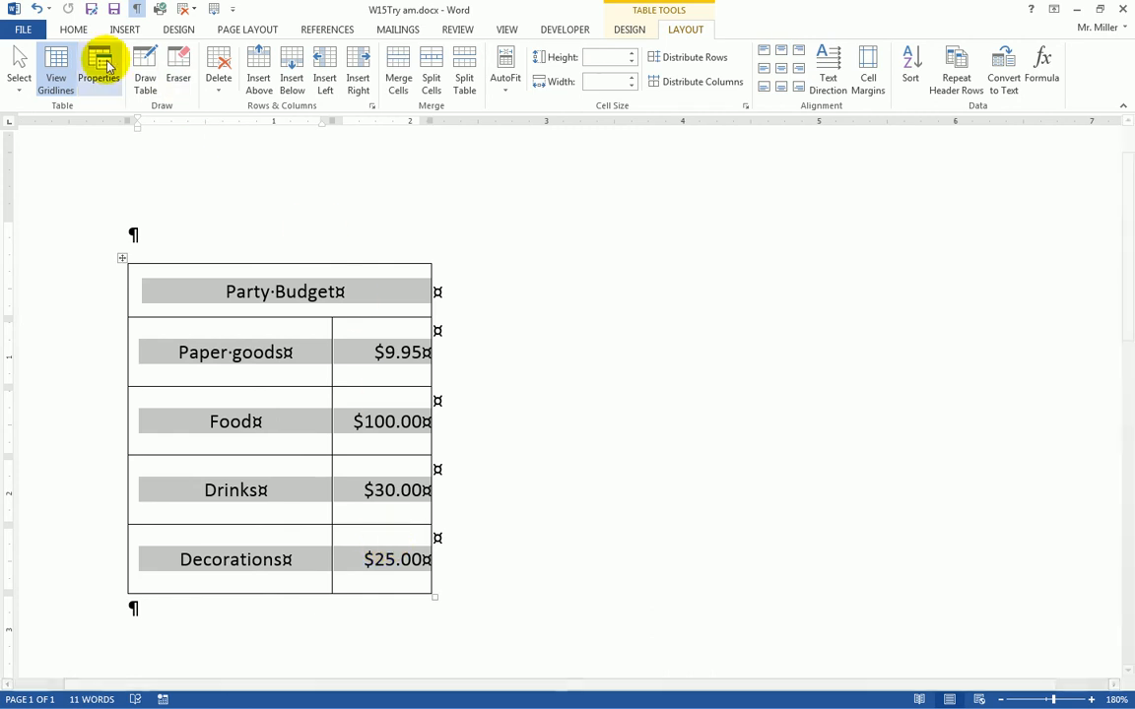
{"action": "left_click", "coordinate": [73, 30]}
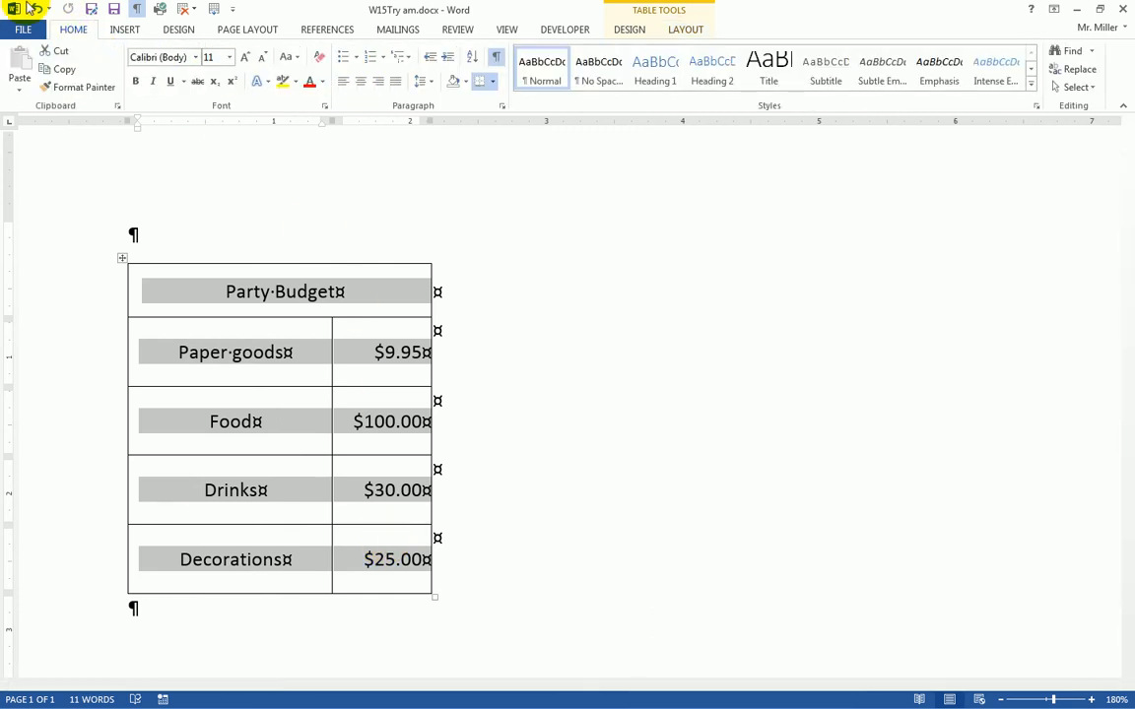
{"action": "left_click", "coordinate": [361, 84]}
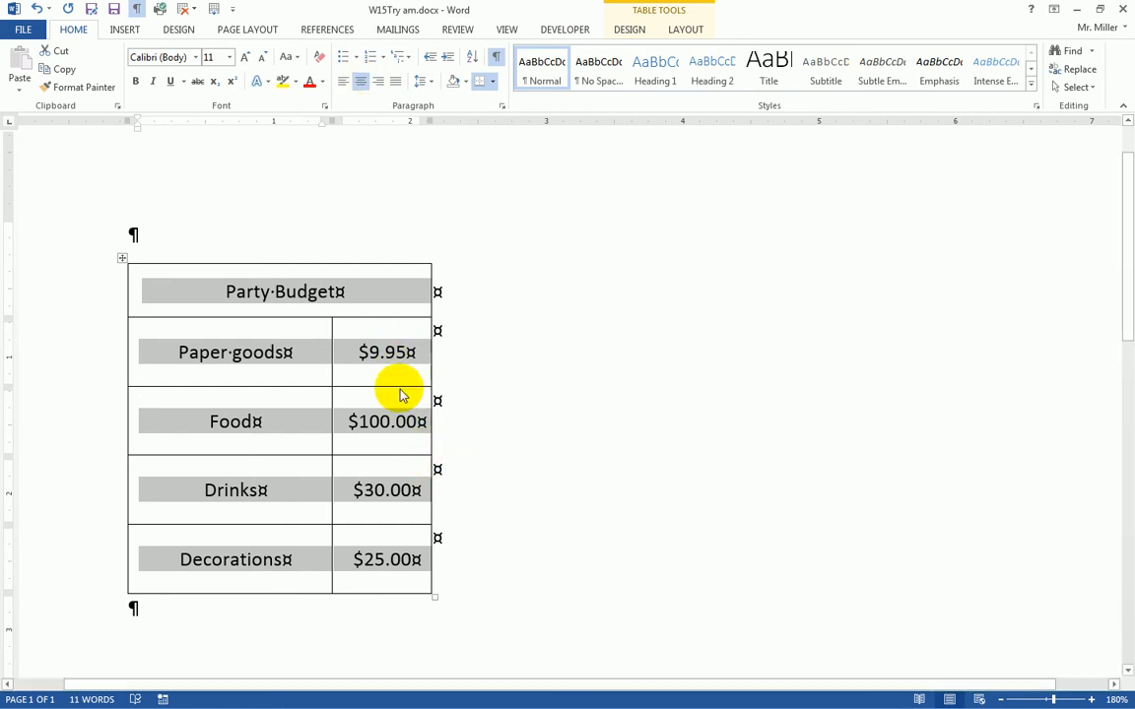
{"action": "left_click", "coordinate": [38, 9]}
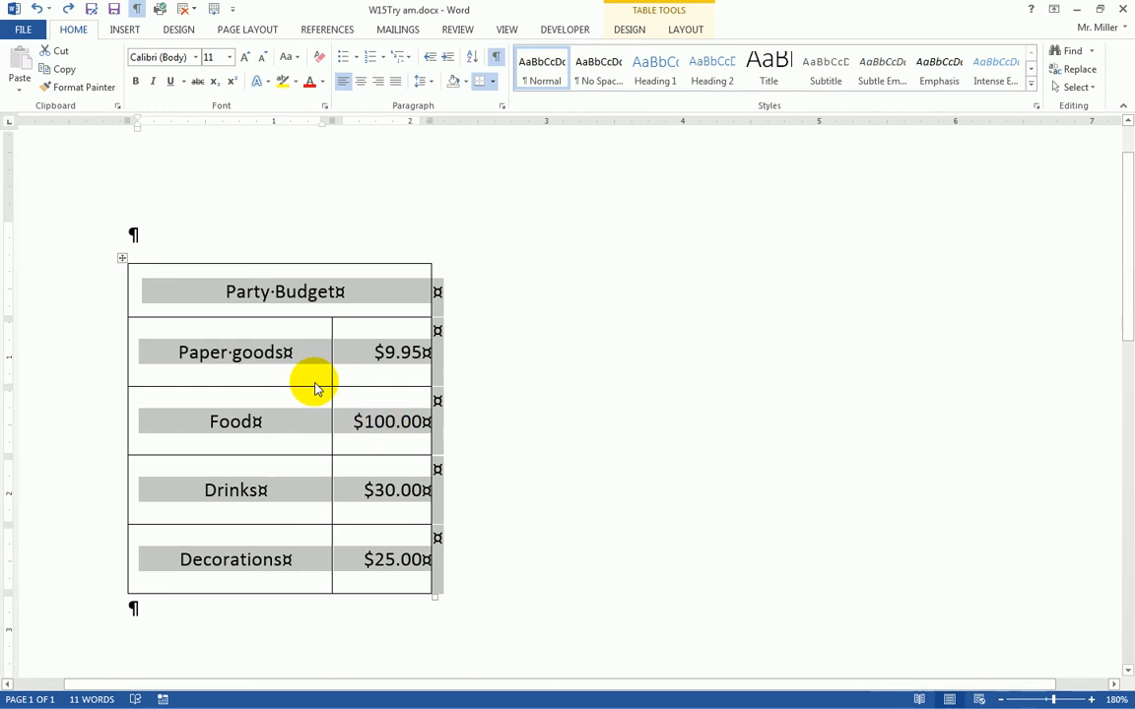
- Centre the whole Party Budget table horizontally on the page, keeping the alignment inside its cells, and deselect it
{"action": "left_click", "coordinate": [122, 261]}
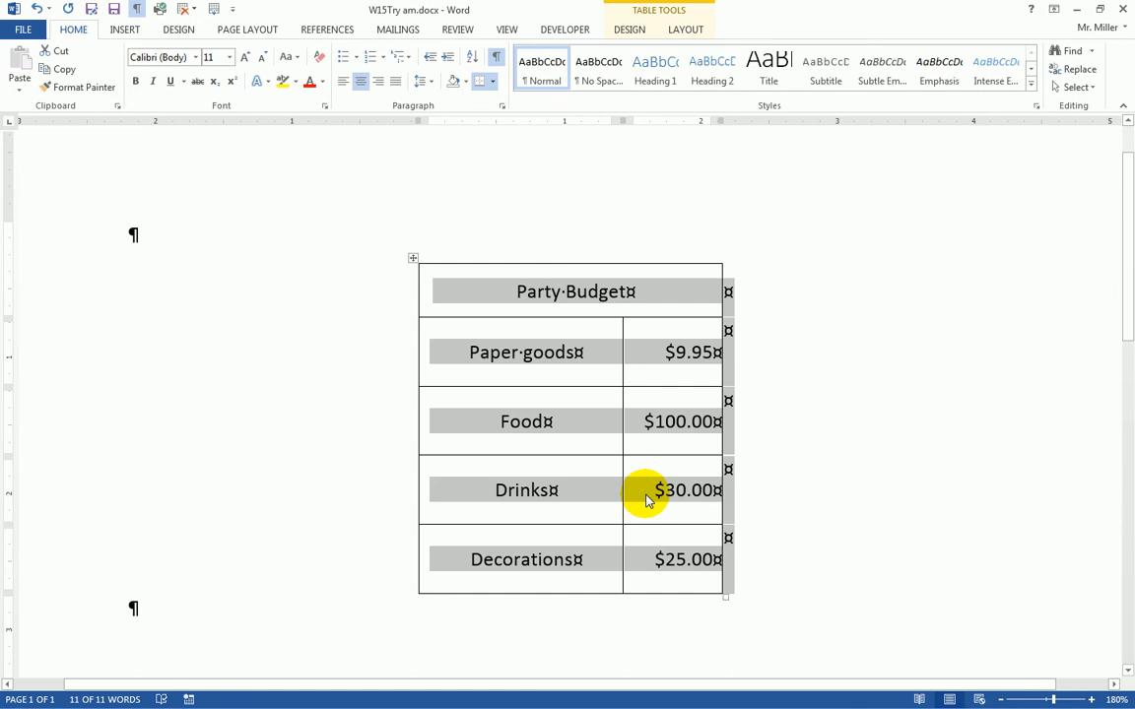
{"action": "left_click", "coordinate": [690, 498]}
{"action": "left_click", "coordinate": [669, 623]}
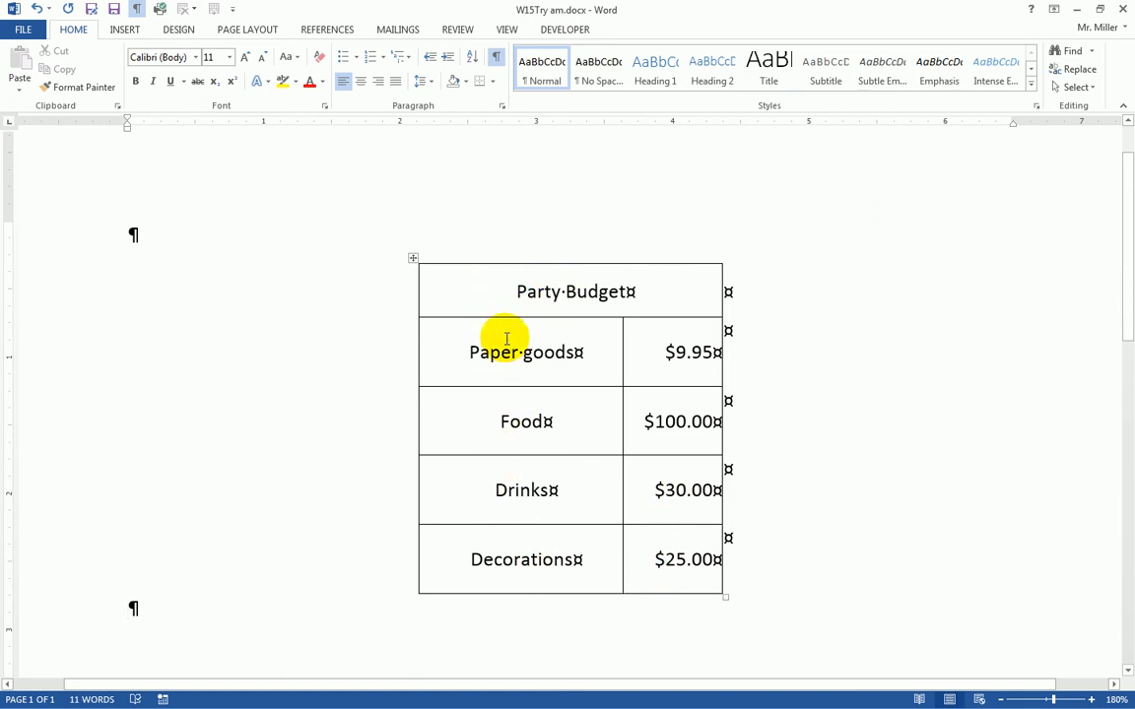
{"action": "left_click_drag", "start_coordinate": [502, 345], "coordinate": [527, 560]}
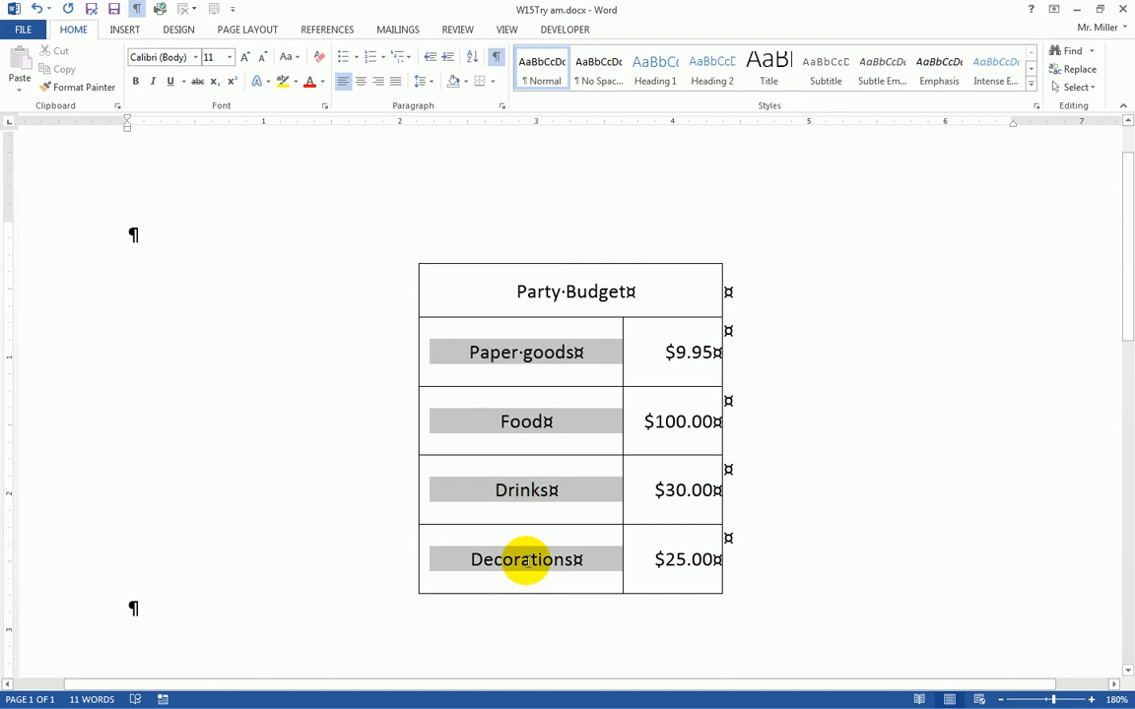
{"action": "left_click_drag", "start_coordinate": [676, 333], "coordinate": [704, 560]}
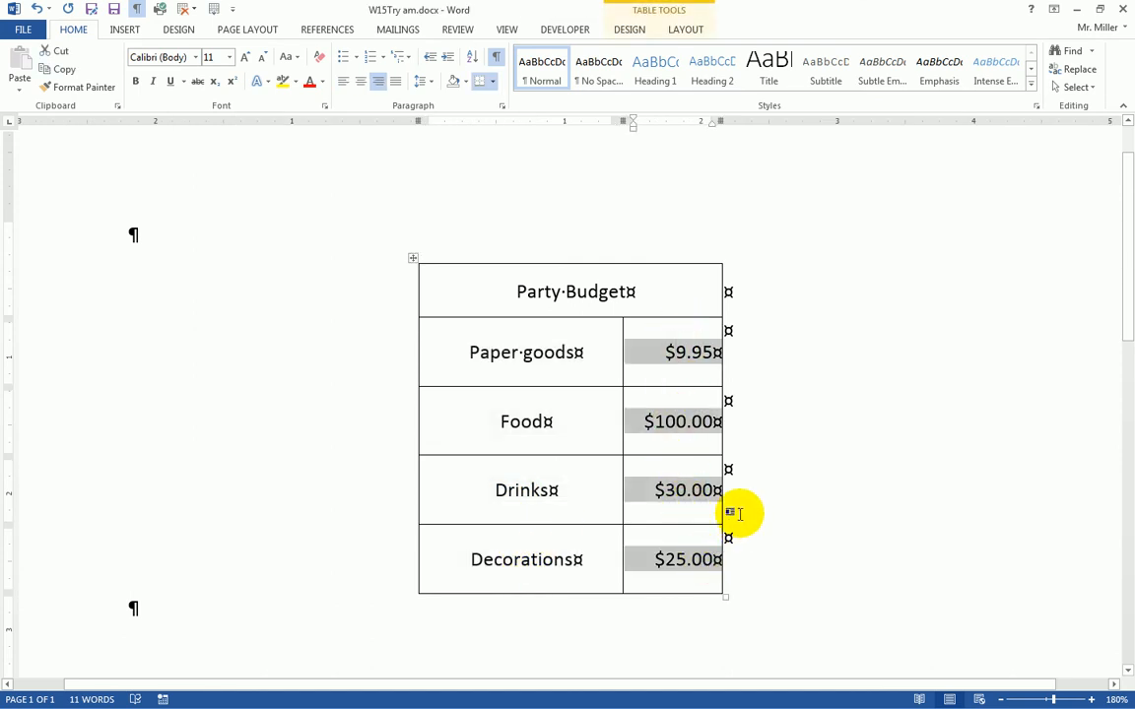
{"action": "left_click", "coordinate": [564, 489]}
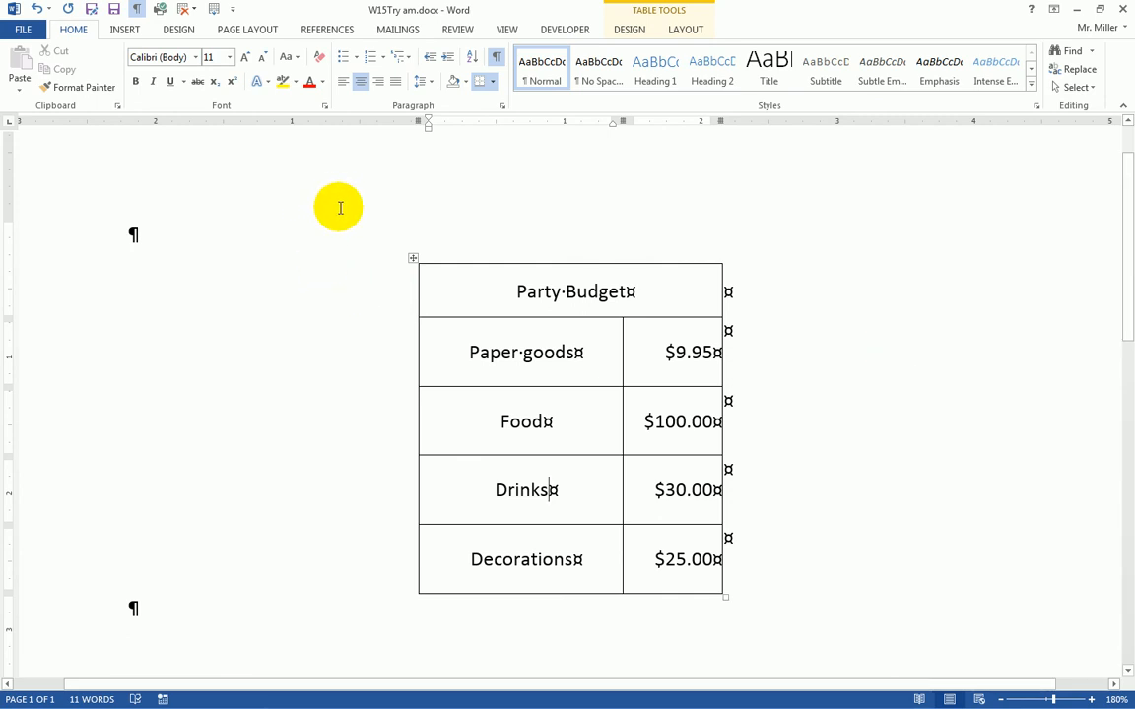
- Save the party budget document and close it
{"action": "left_click", "coordinate": [114, 10]}
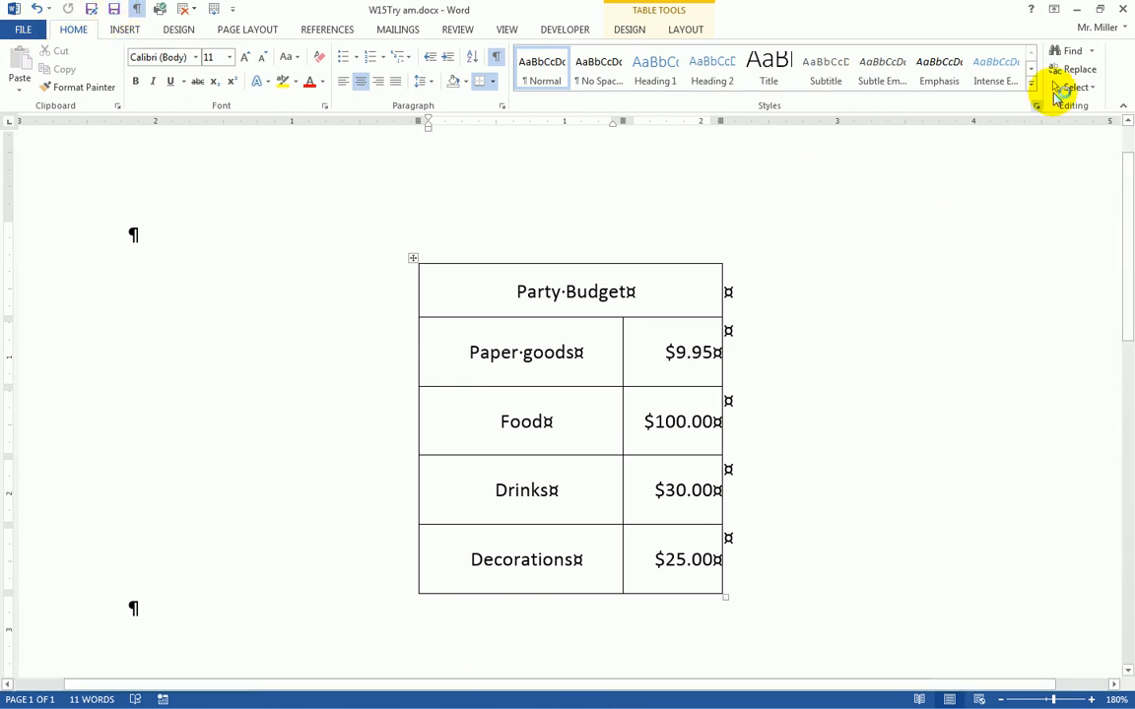
{"action": "left_click", "coordinate": [1124, 10]}
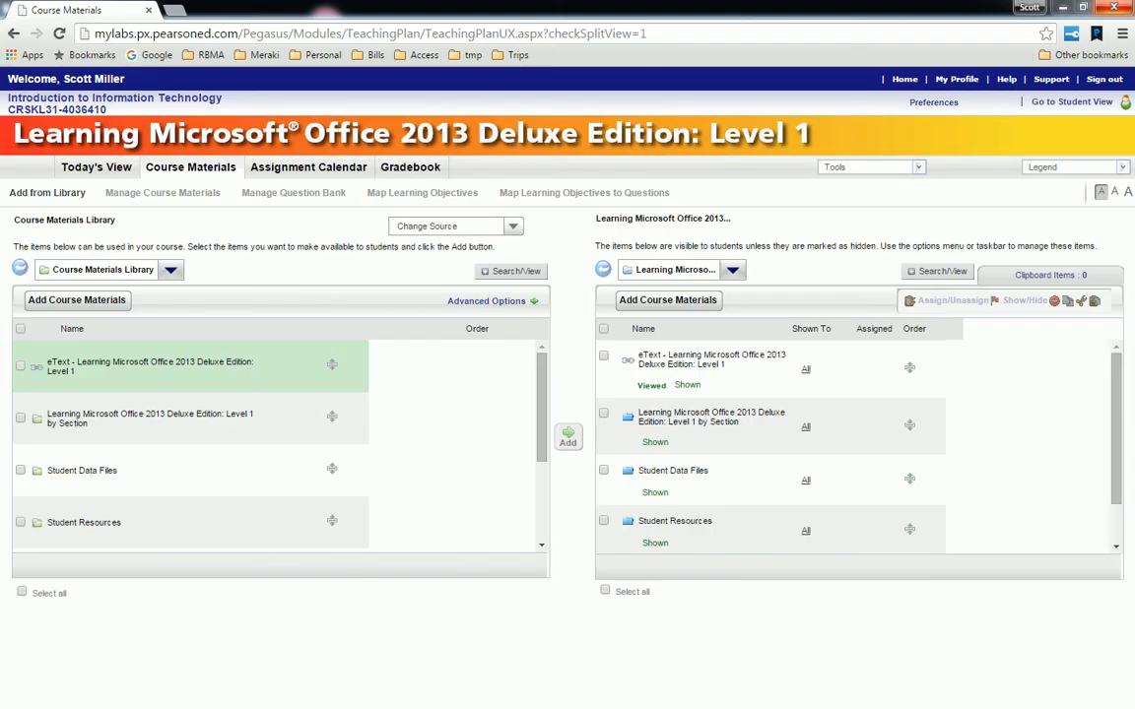